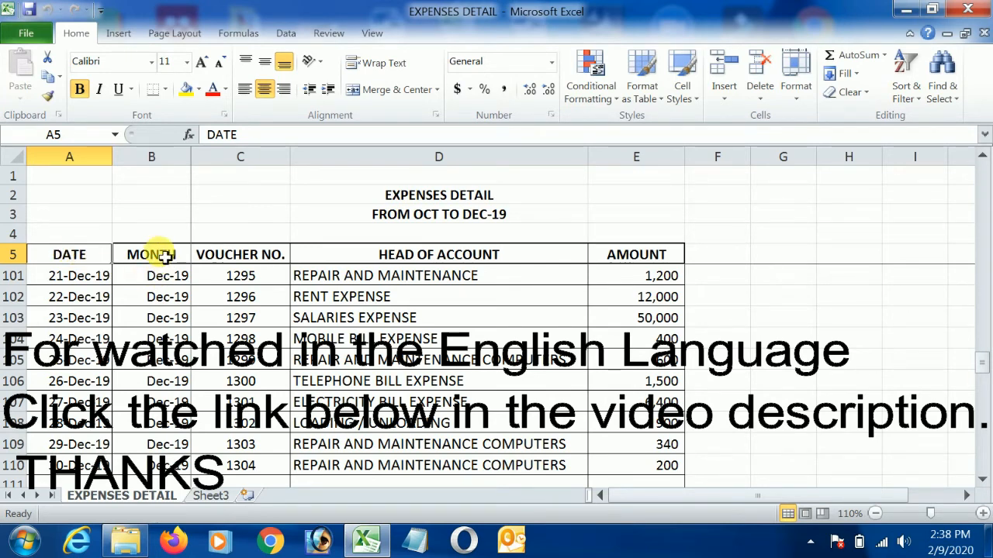
Look through the October to December 2019 expense records, examining the MONTH and HEAD OF ACCOUNT columns
{"action": "scroll", "coordinate": [214, 301], "scroll_direction": "up", "scroll_amount": 4}
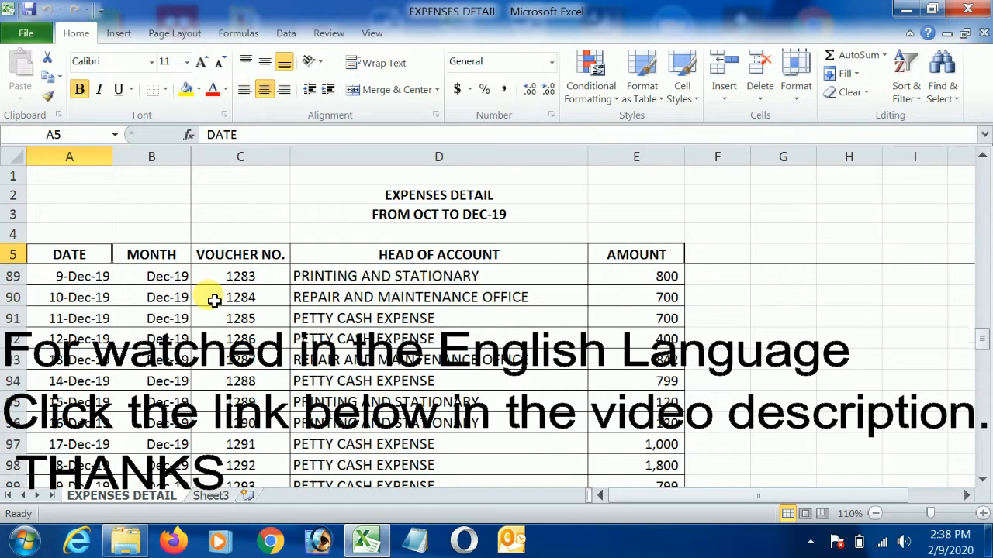
{"action": "scroll", "coordinate": [214, 301], "scroll_direction": "up", "scroll_amount": 6}
{"action": "scroll", "coordinate": [215, 301], "scroll_direction": "down", "scroll_amount": 5}
{"action": "scroll", "coordinate": [215, 301], "scroll_direction": "up", "scroll_amount": 6}
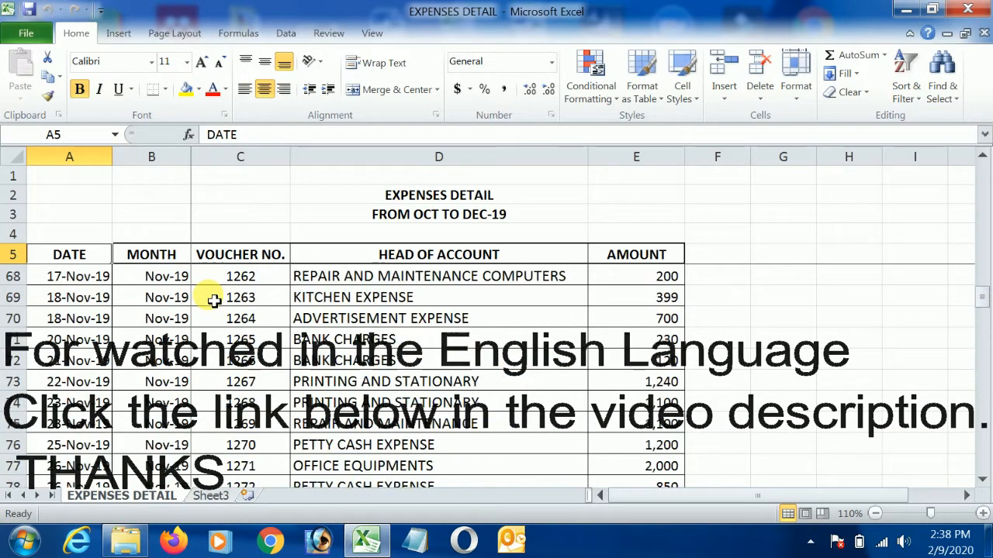
{"action": "scroll", "coordinate": [214, 301], "scroll_direction": "down", "scroll_amount": 5}
{"action": "scroll", "coordinate": [214, 301], "scroll_direction": "up", "scroll_amount": 19}
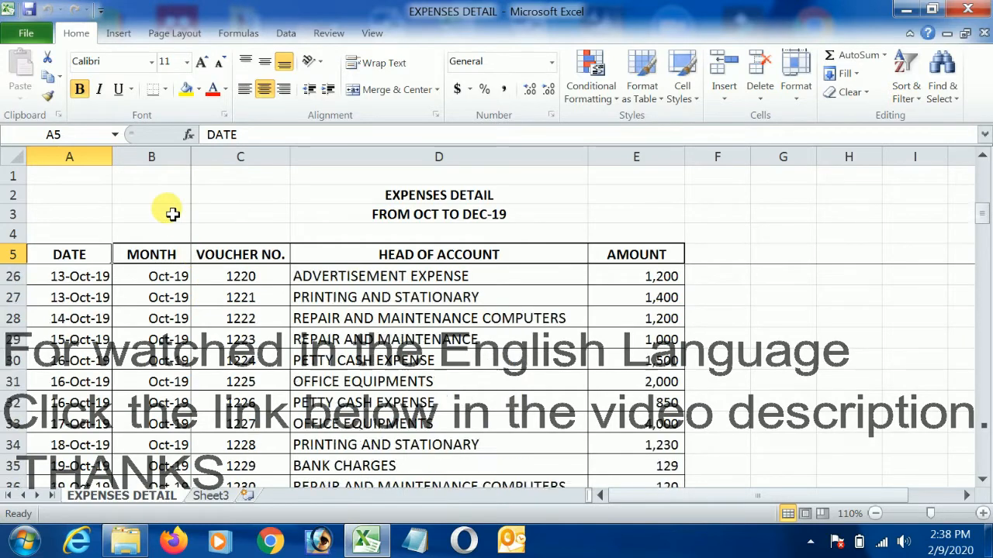
{"action": "scroll", "coordinate": [102, 266], "scroll_direction": "up", "scroll_amount": 5}
{"action": "scroll", "coordinate": [112, 289], "scroll_direction": "up", "scroll_amount": 2}
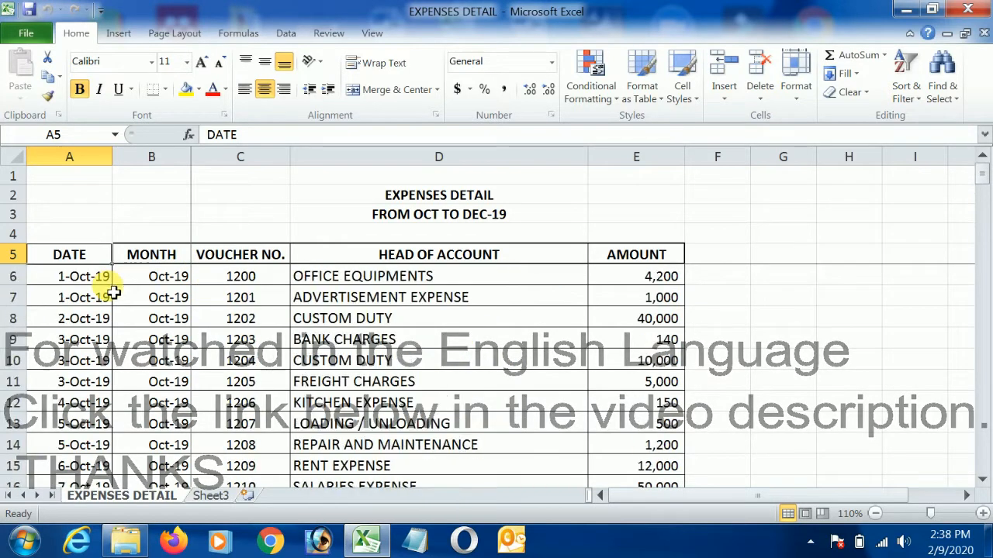
{"action": "scroll", "coordinate": [117, 284], "scroll_direction": "down", "scroll_amount": 18}
{"action": "scroll", "coordinate": [128, 278], "scroll_direction": "down", "scroll_amount": 19}
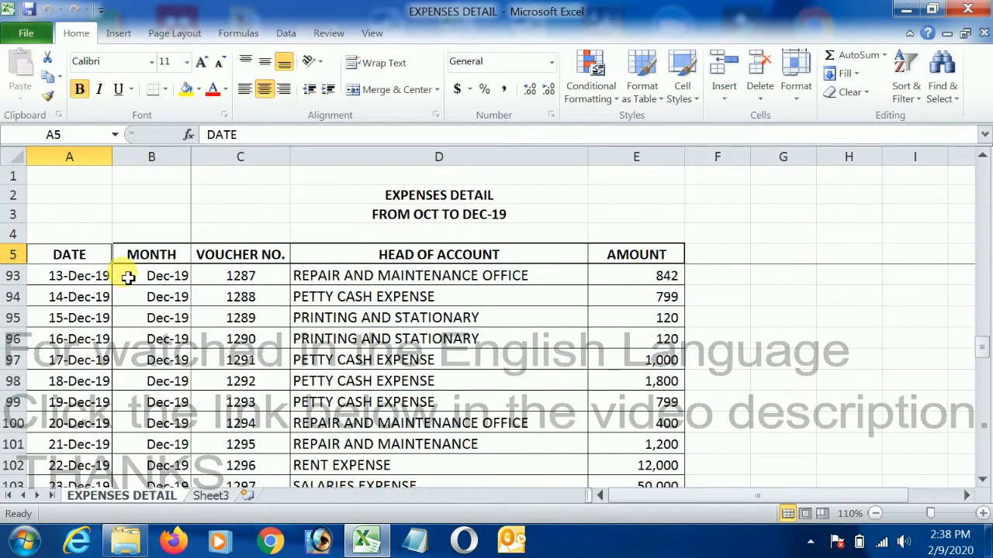
{"action": "scroll", "coordinate": [129, 276], "scroll_direction": "up", "scroll_amount": 13}
{"action": "scroll", "coordinate": [129, 274], "scroll_direction": "up", "scroll_amount": 20}
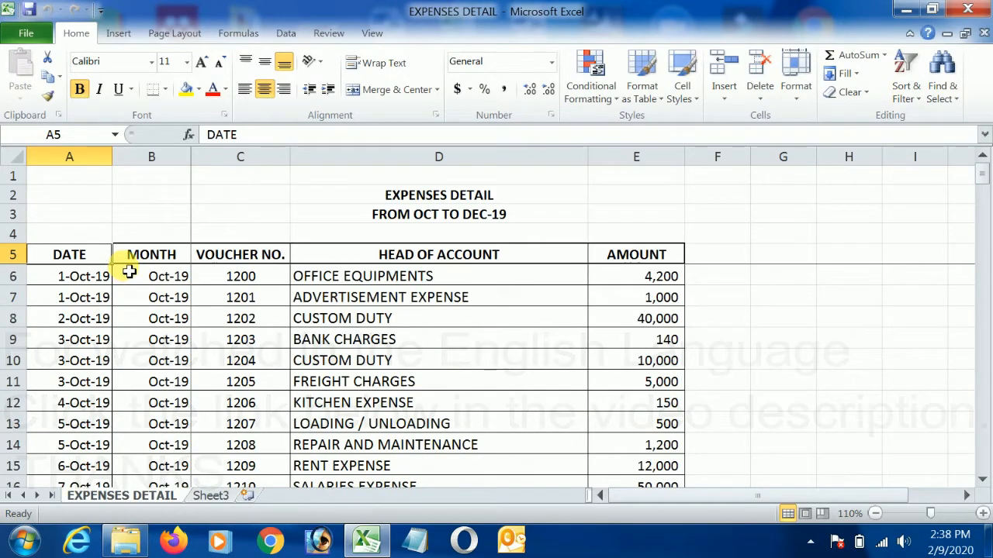
{"action": "left_click", "coordinate": [151, 279]}
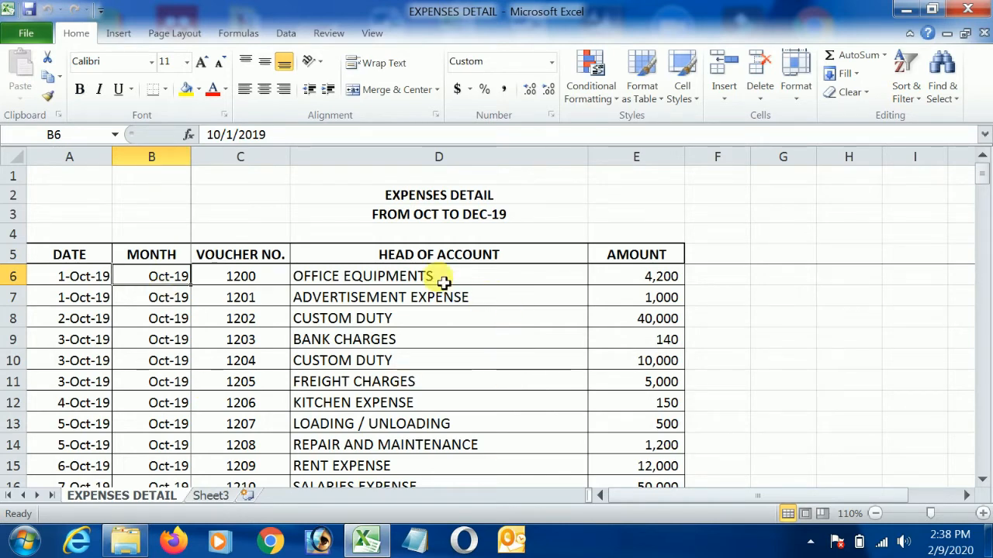
{"action": "left_click_drag", "start_coordinate": [434, 260], "coordinate": [408, 379]}
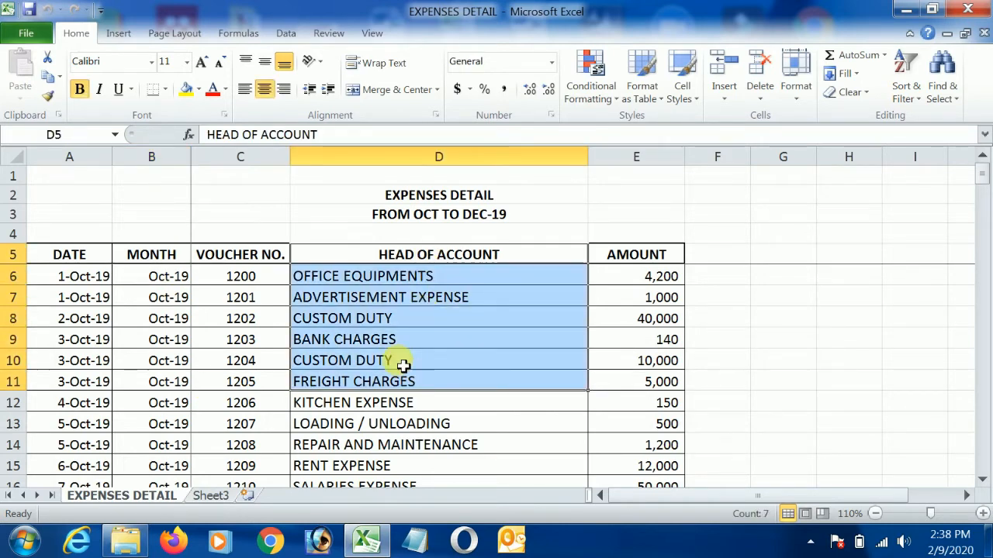
{"action": "left_click", "coordinate": [184, 276]}
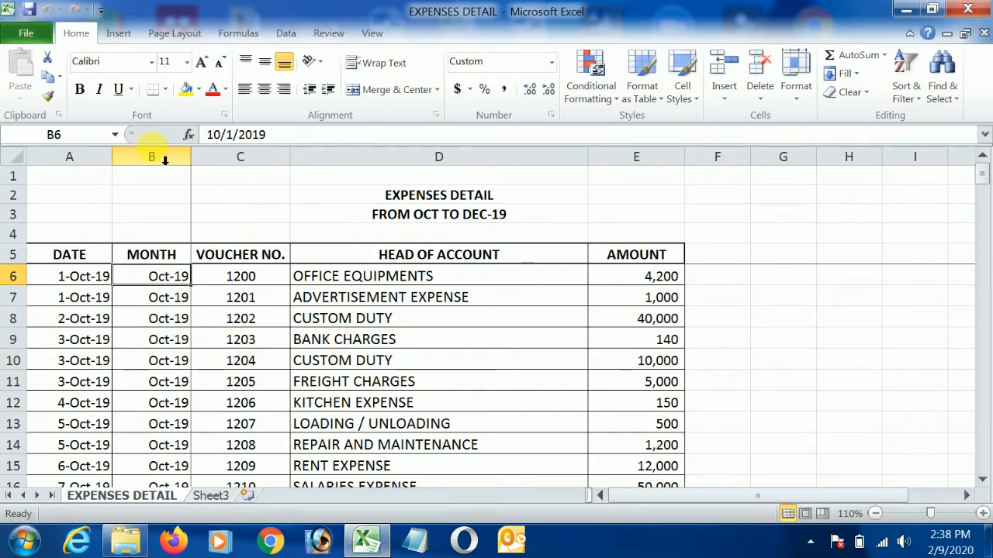
{"action": "left_click", "coordinate": [192, 164]}
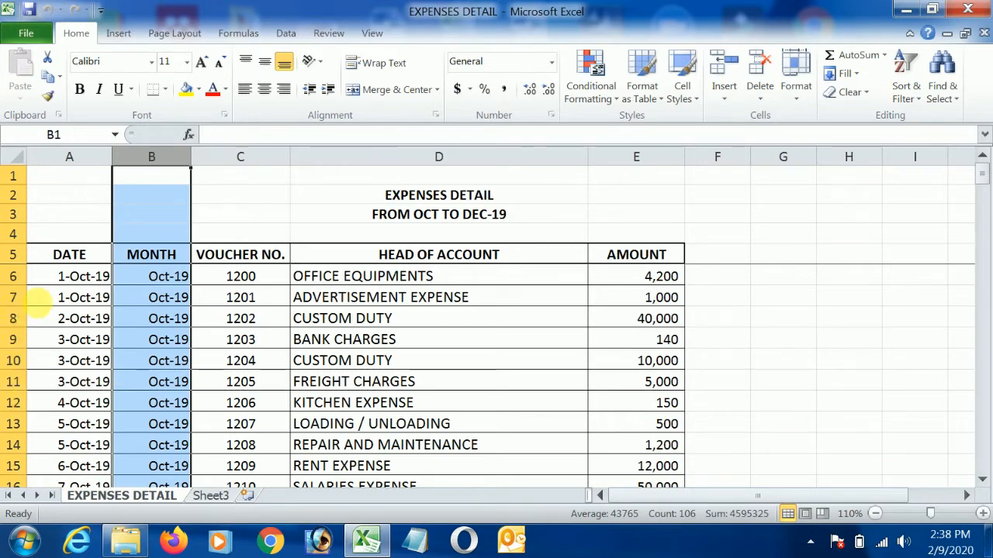
Create a PivotTable on a new worksheet from the expense data in range A5:E110 of the EXPENSES DETAIL sheet
{"action": "left_click", "coordinate": [69, 276]}
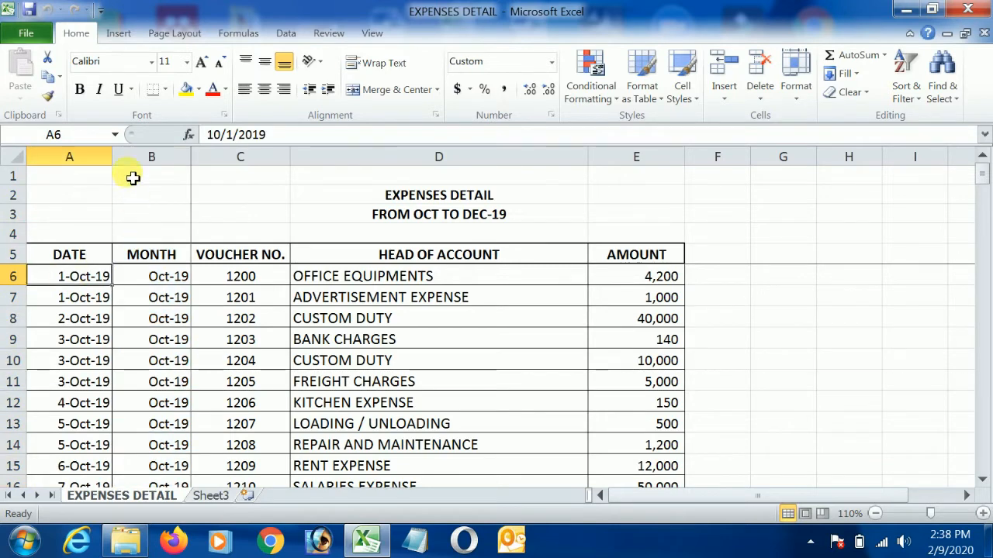
{"action": "left_click", "coordinate": [118, 33]}
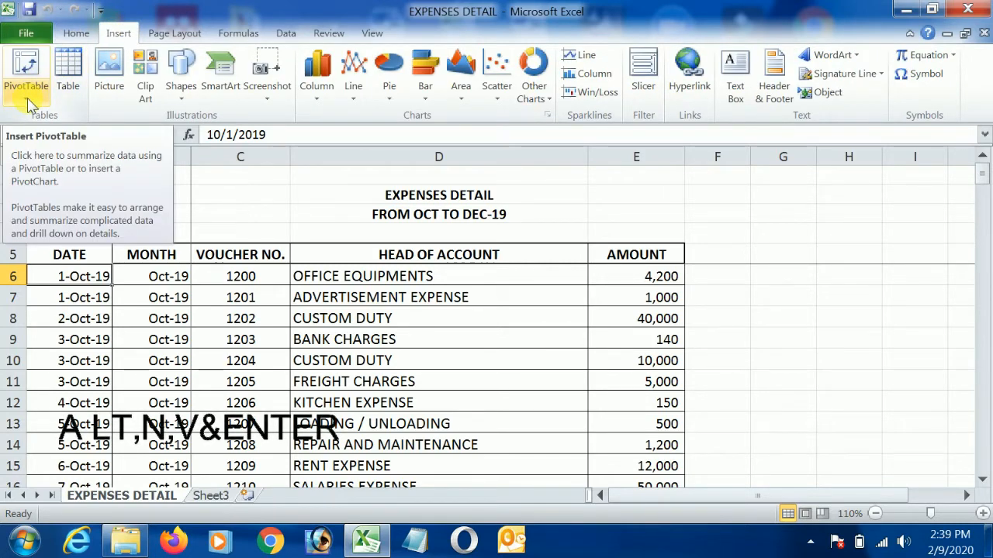
{"action": "key", "text": "alt"}
{"action": "key", "text": "n"}
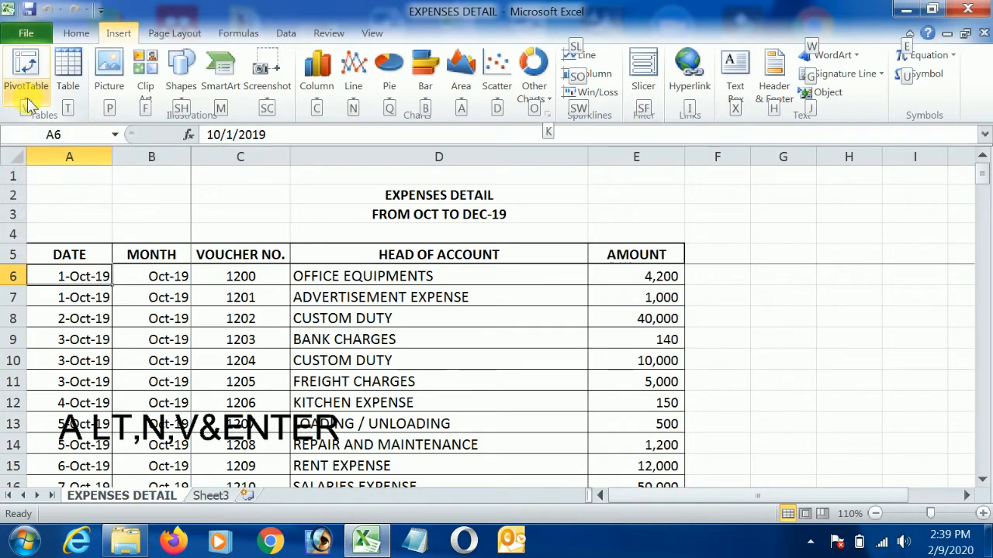
{"action": "key", "text": "v"}
{"action": "key", "text": "Return"}
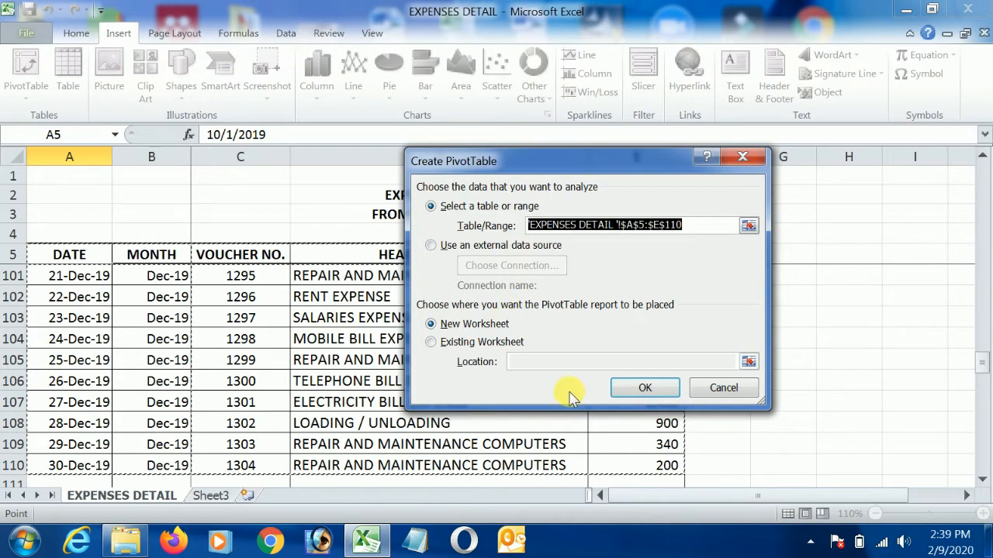
{"action": "left_click", "coordinate": [643, 392]}
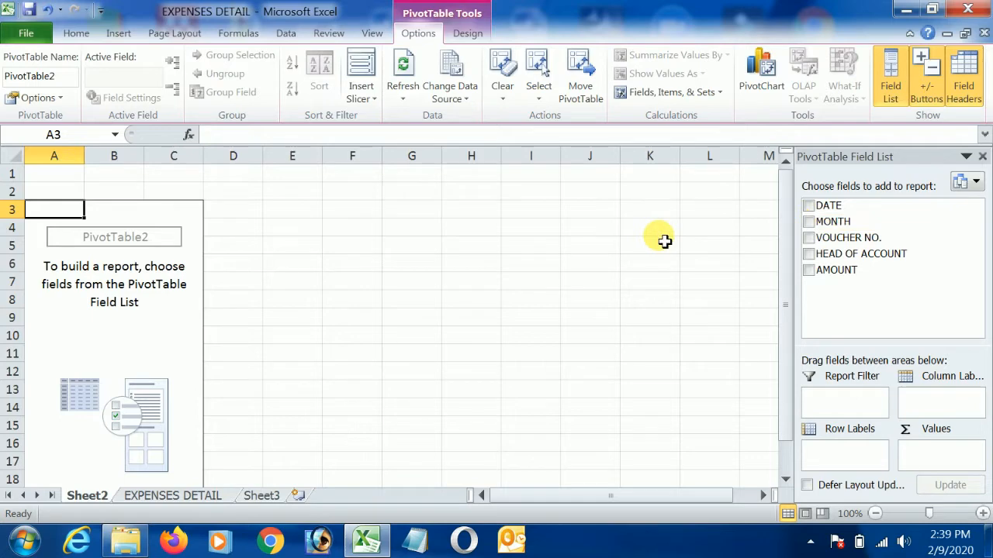
Add HEAD OF ACCOUNT as the PivotTable's row labels and AMOUNT as its summed values
{"action": "left_click", "coordinate": [809, 254]}
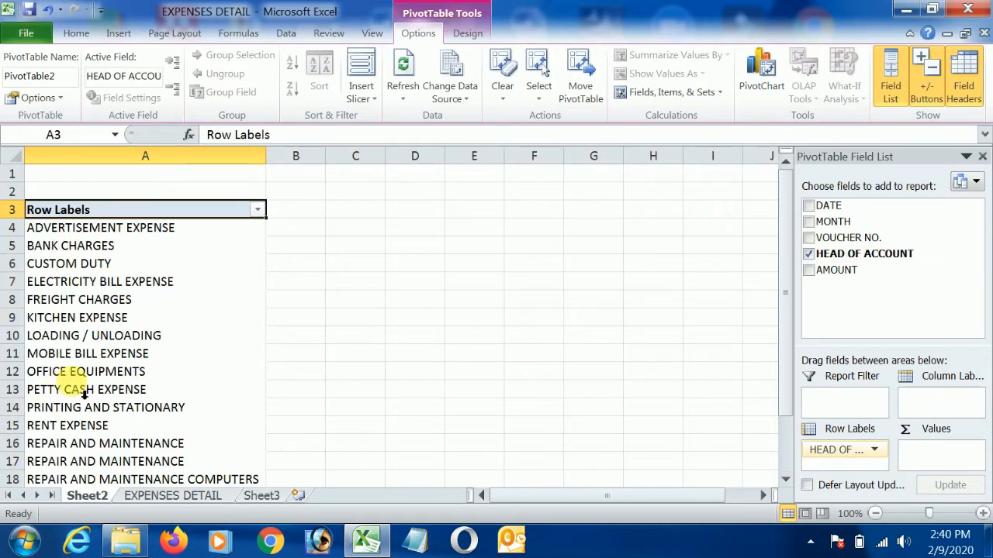
{"action": "left_click_drag", "start_coordinate": [147, 287], "coordinate": [142, 344]}
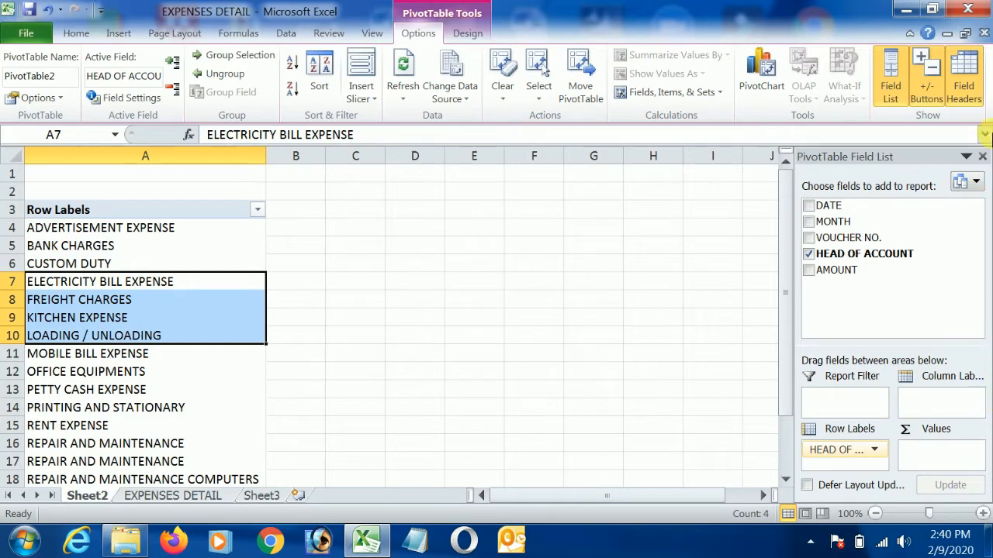
{"action": "left_click_drag", "start_coordinate": [836, 270], "coordinate": [966, 465]}
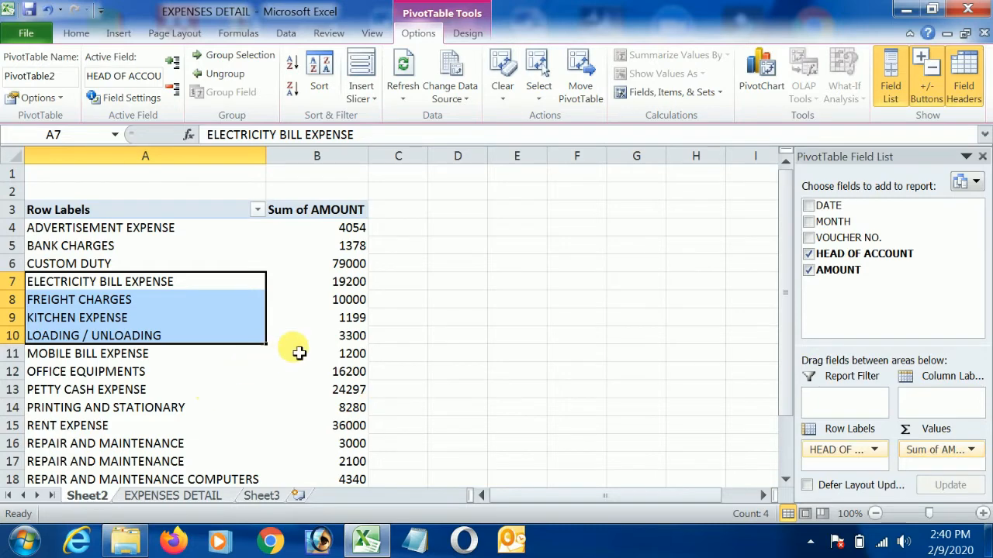
{"action": "left_click", "coordinate": [352, 285]}
{"action": "left_click_drag", "start_coordinate": [354, 298], "coordinate": [347, 318]}
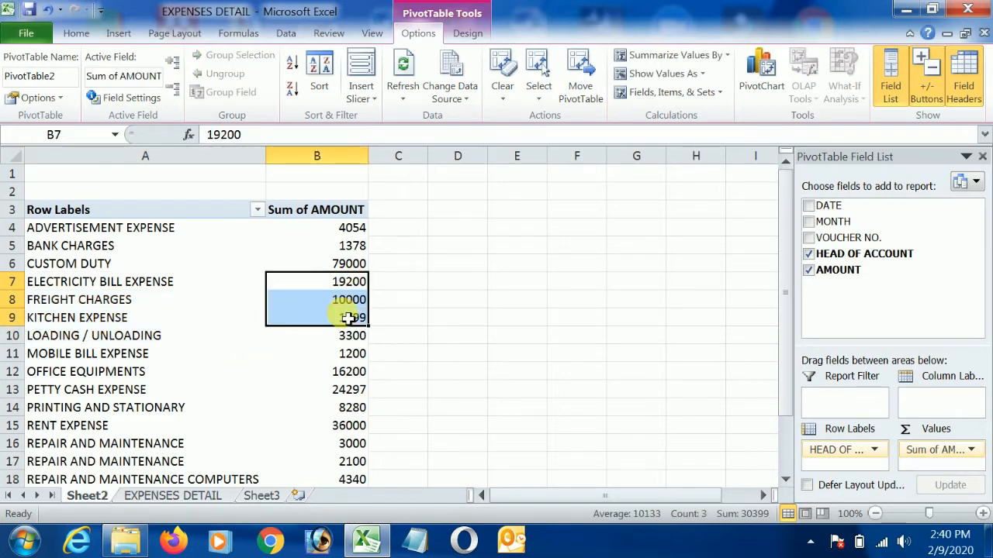
{"action": "scroll", "coordinate": [349, 318], "scroll_direction": "down", "scroll_amount": 1}
{"action": "scroll", "coordinate": [361, 313], "scroll_direction": "up", "scroll_amount": 1}
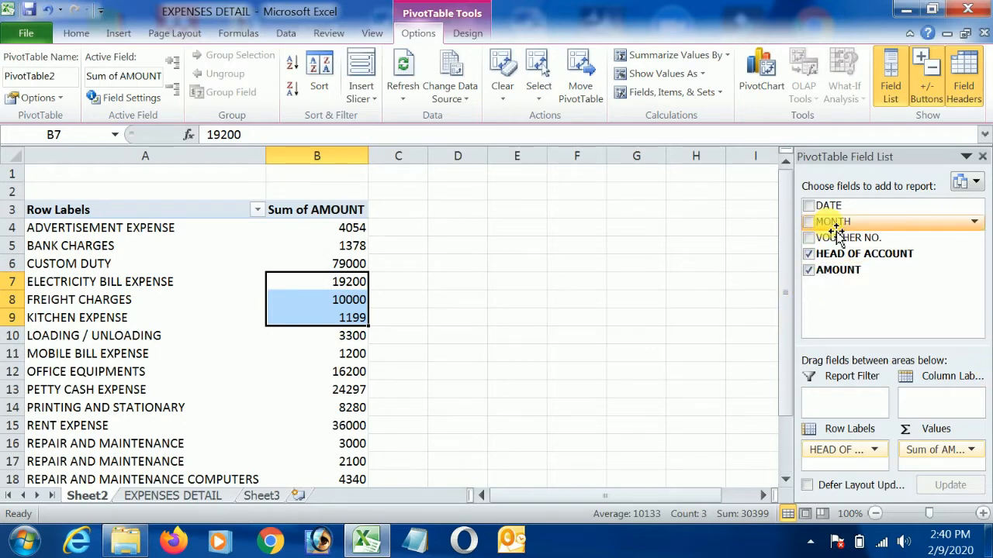
Add the MONTH field to the PivotTable's column labels to split the amounts by month
{"action": "left_click_drag", "start_coordinate": [836, 231], "coordinate": [969, 417]}
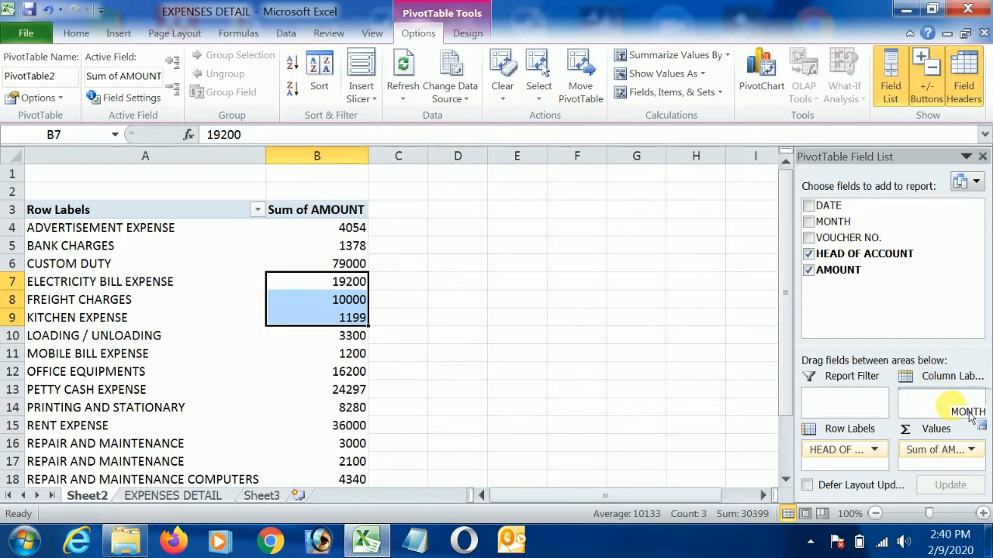
{"action": "left_click_drag", "start_coordinate": [970, 418], "coordinate": [955, 417]}
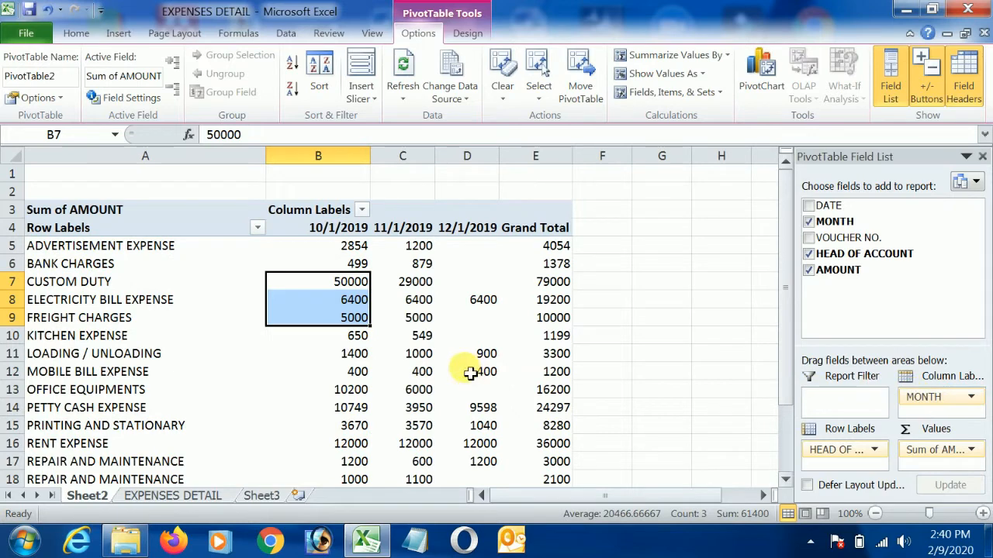
{"action": "left_click", "coordinate": [431, 335]}
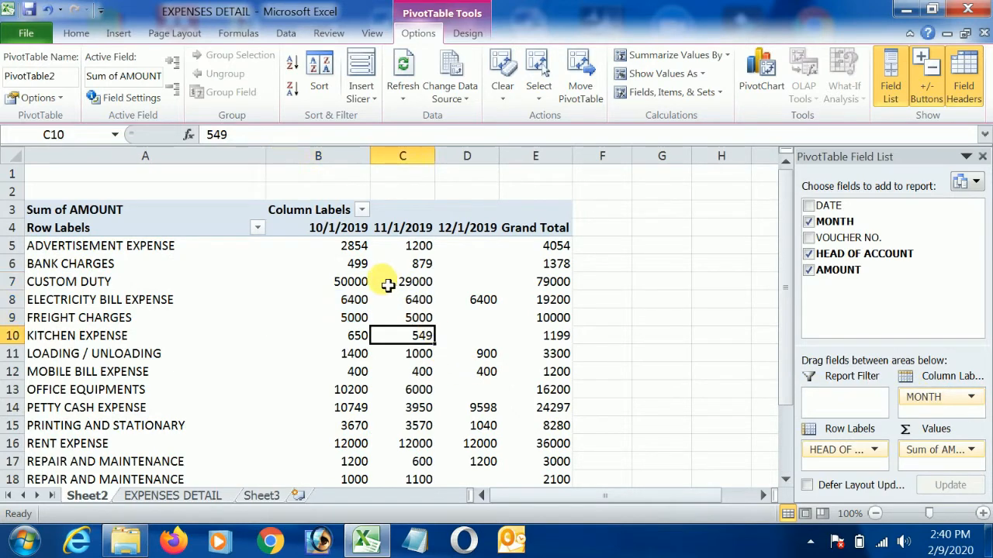
{"action": "left_click", "coordinate": [385, 282]}
{"action": "left_click", "coordinate": [344, 284]}
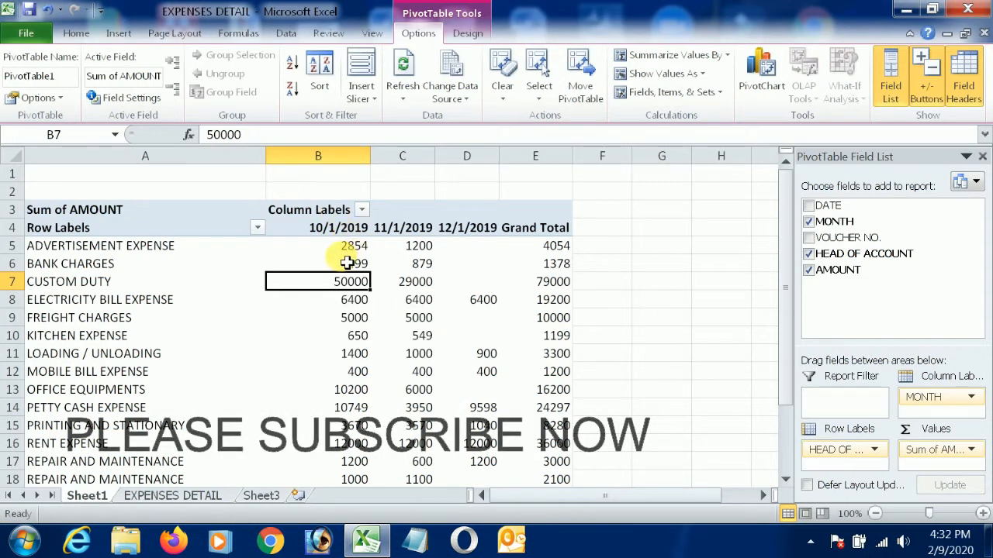
Change the AMOUNT value field's summary calculation to Count and check the entries per head of account
{"action": "mouse_move", "coordinate": [346, 263]}
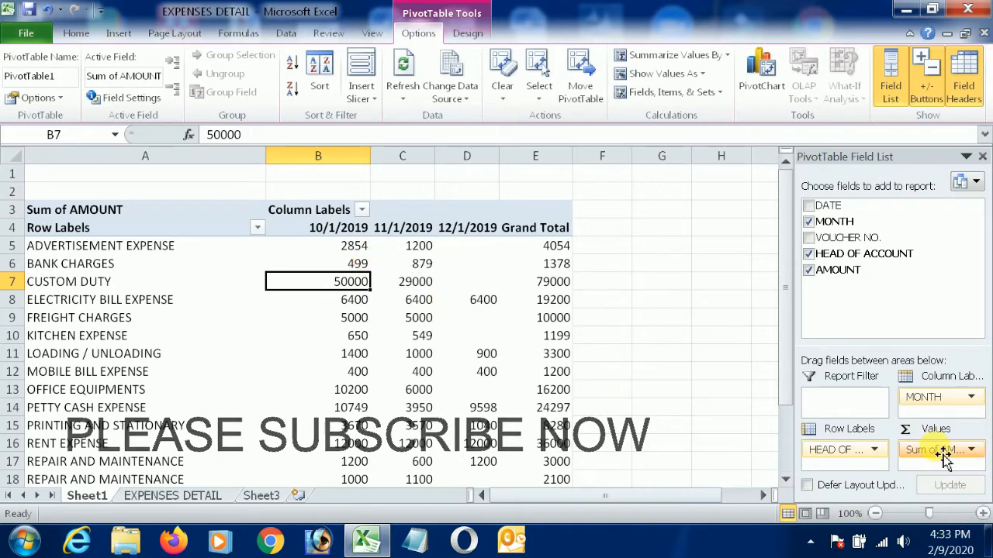
{"action": "left_click", "coordinate": [936, 451]}
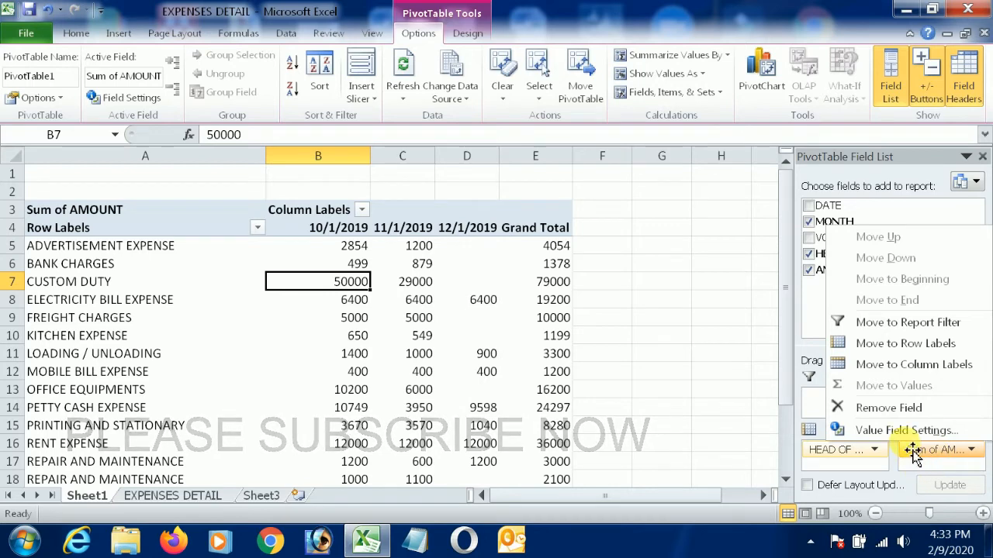
{"action": "left_click", "coordinate": [906, 432]}
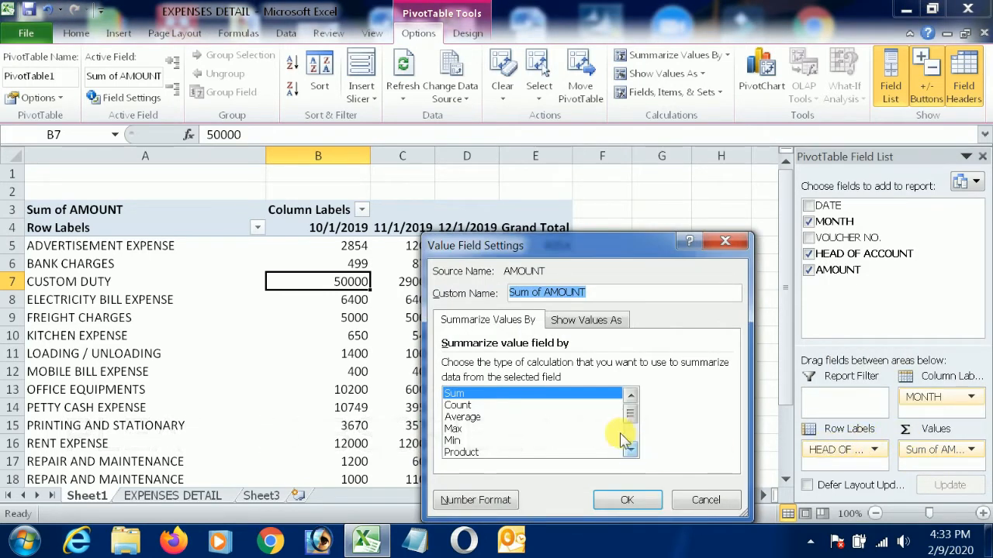
{"action": "double_click", "coordinate": [475, 407]}
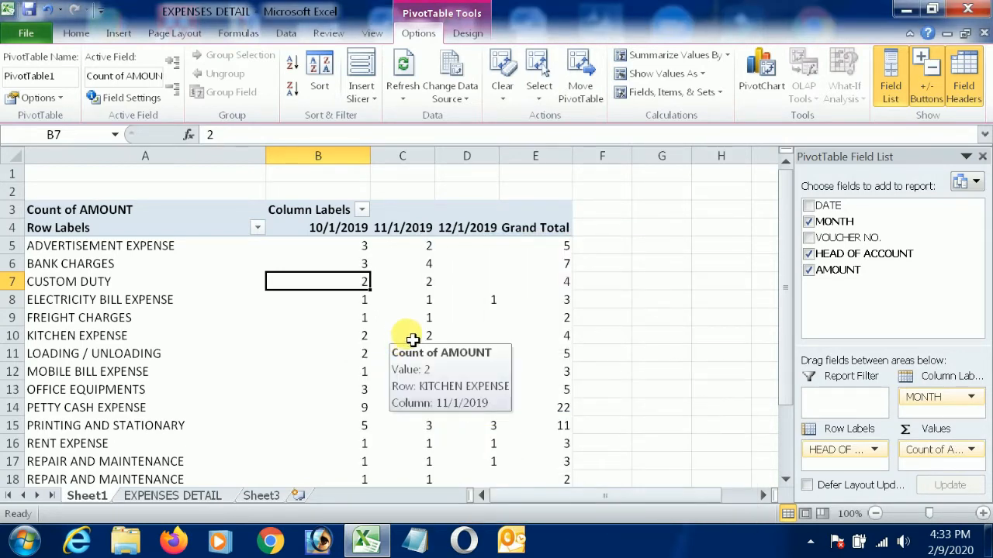
{"action": "scroll", "coordinate": [413, 338], "scroll_direction": "down", "scroll_amount": 4}
{"action": "scroll", "coordinate": [411, 338], "scroll_direction": "up", "scroll_amount": 4}
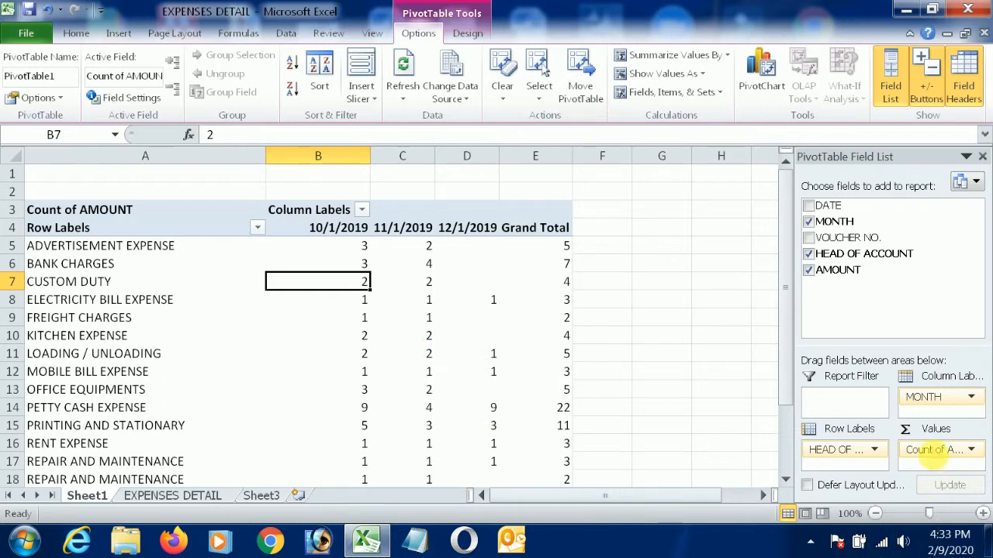
Set the AMOUNT value field's summary calculation back to Sum and inspect the monthly amounts
{"action": "left_click", "coordinate": [940, 456]}
{"action": "left_click", "coordinate": [853, 491]}
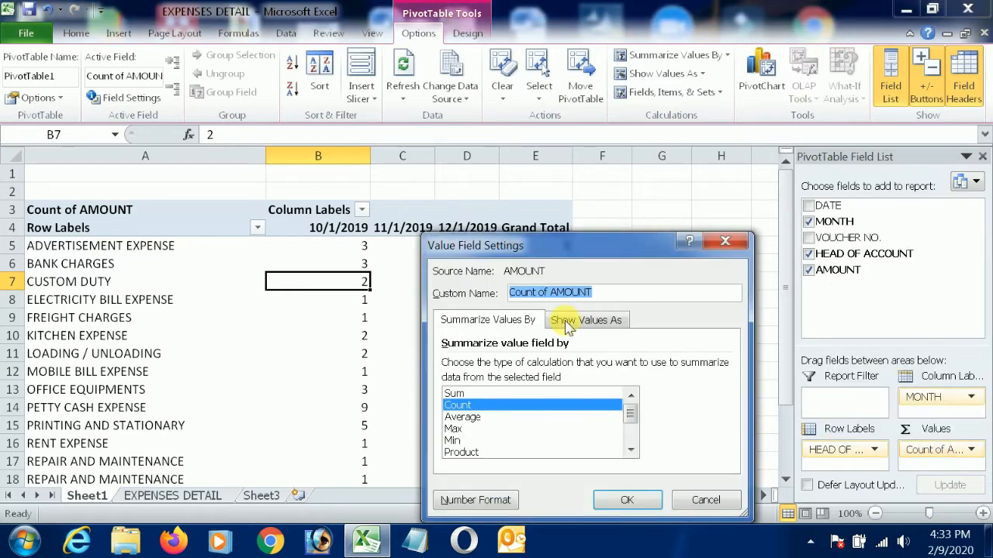
{"action": "double_click", "coordinate": [472, 393]}
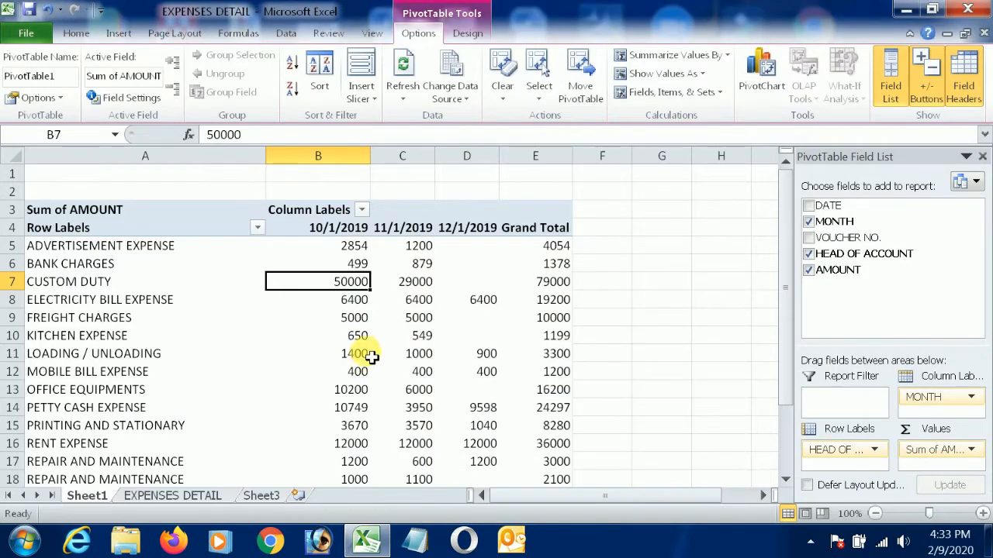
{"action": "mouse_move", "coordinate": [393, 341]}
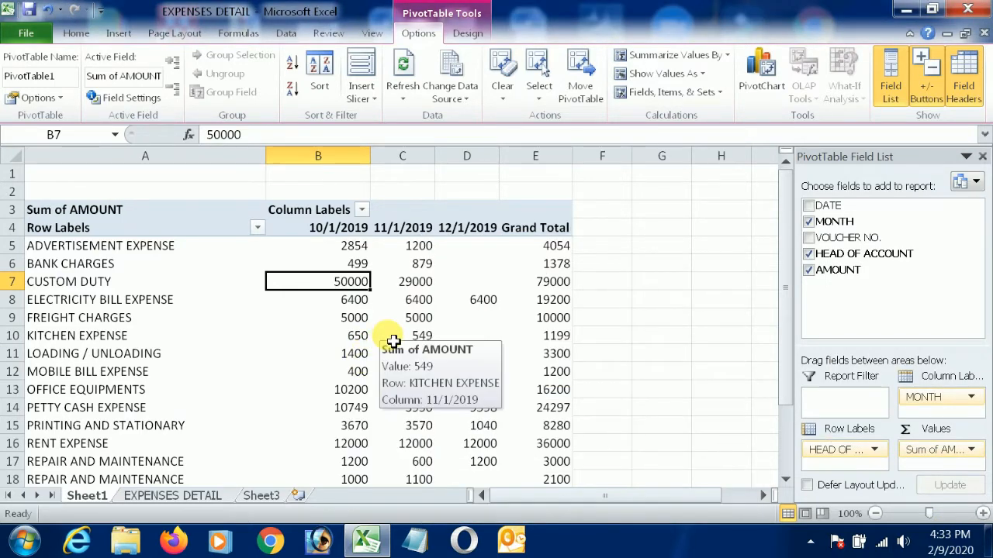
{"action": "left_click_drag", "start_coordinate": [328, 317], "coordinate": [417, 383]}
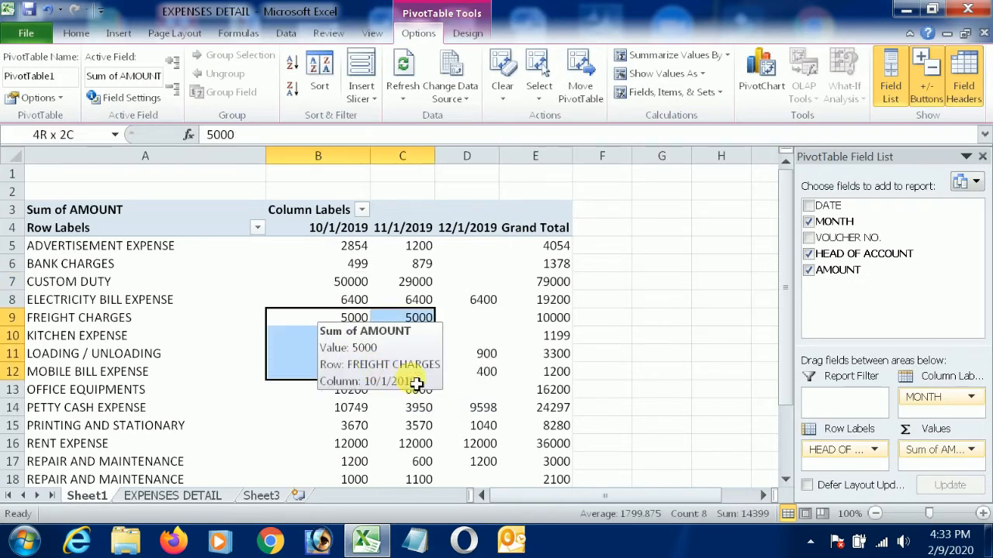
{"action": "left_click", "coordinate": [431, 280]}
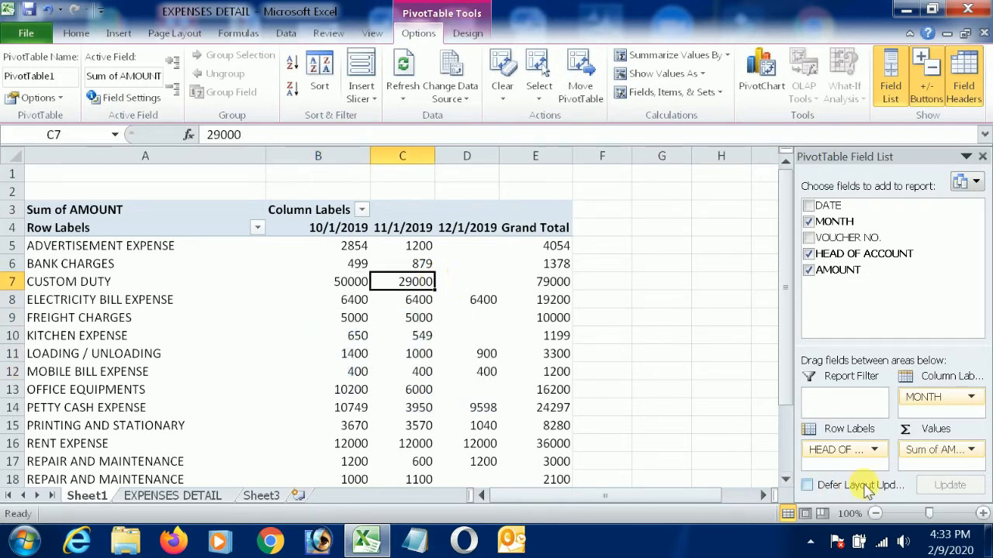
Format the AMOUNT value field as Number with 0 decimal places and the 1000 separator
{"action": "left_click", "coordinate": [931, 458]}
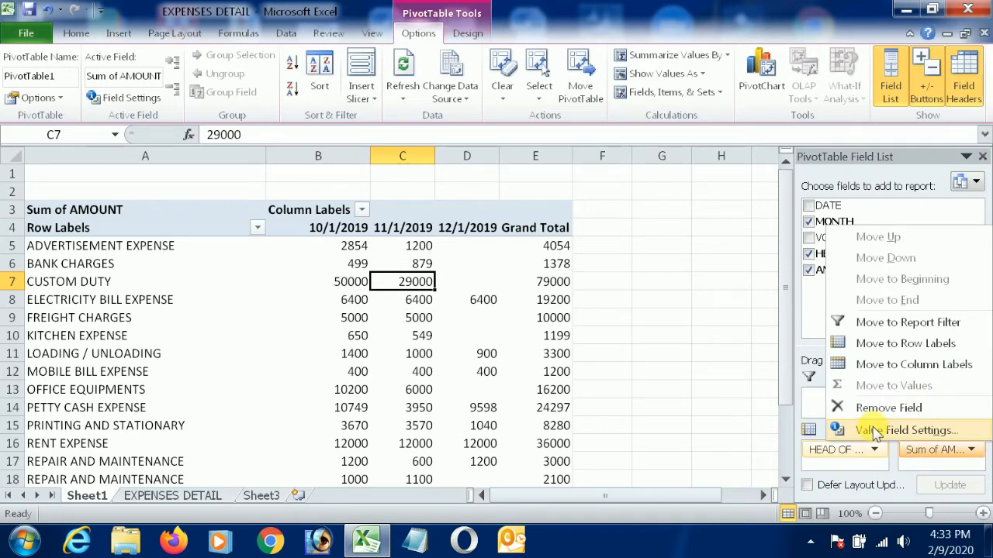
{"action": "left_click", "coordinate": [867, 428]}
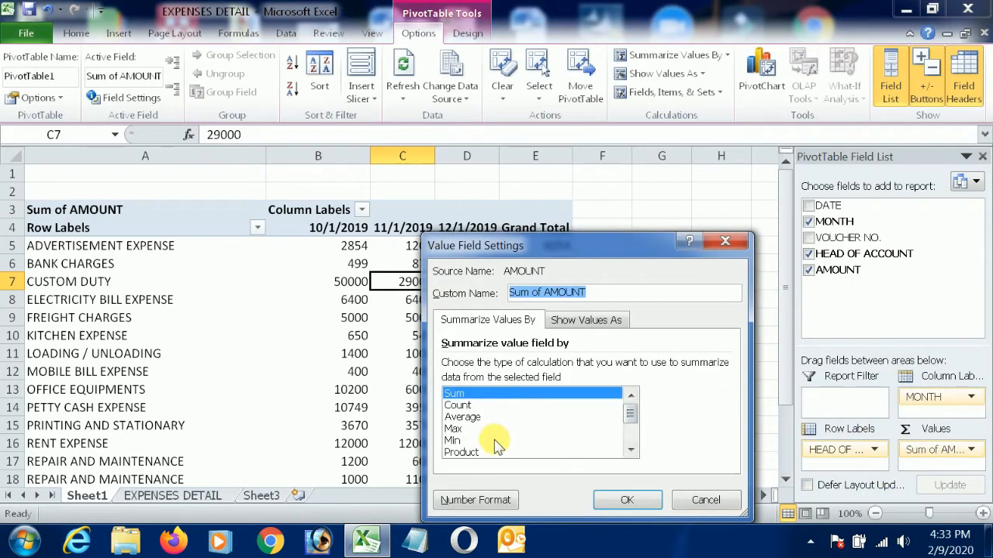
{"action": "left_click", "coordinate": [496, 505]}
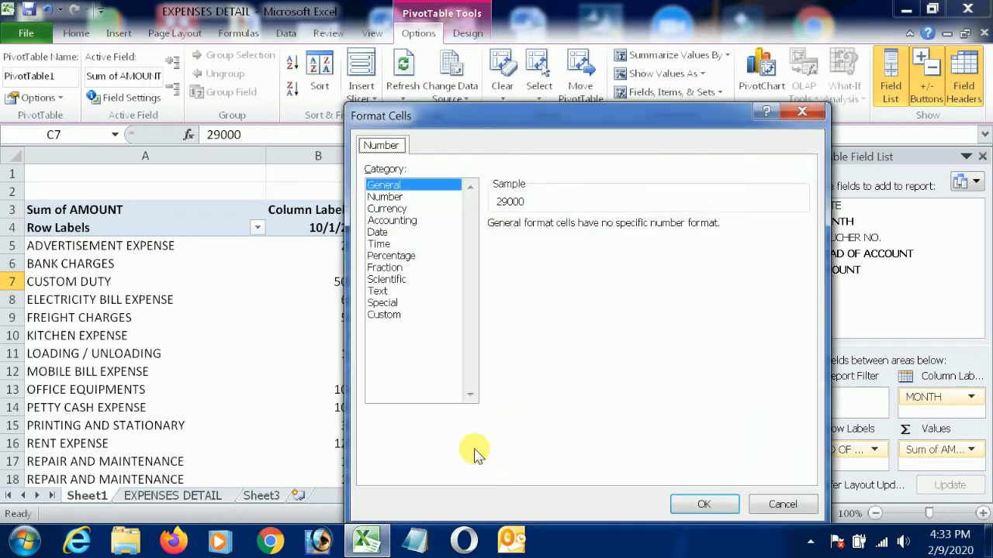
{"action": "left_click", "coordinate": [412, 199]}
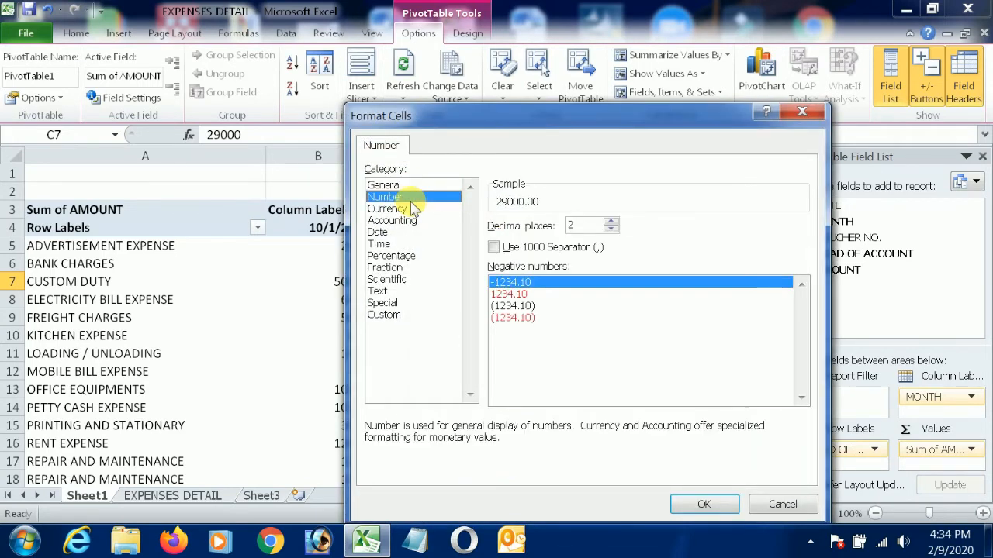
{"action": "left_click", "coordinate": [612, 229]}
{"action": "left_click", "coordinate": [612, 229]}
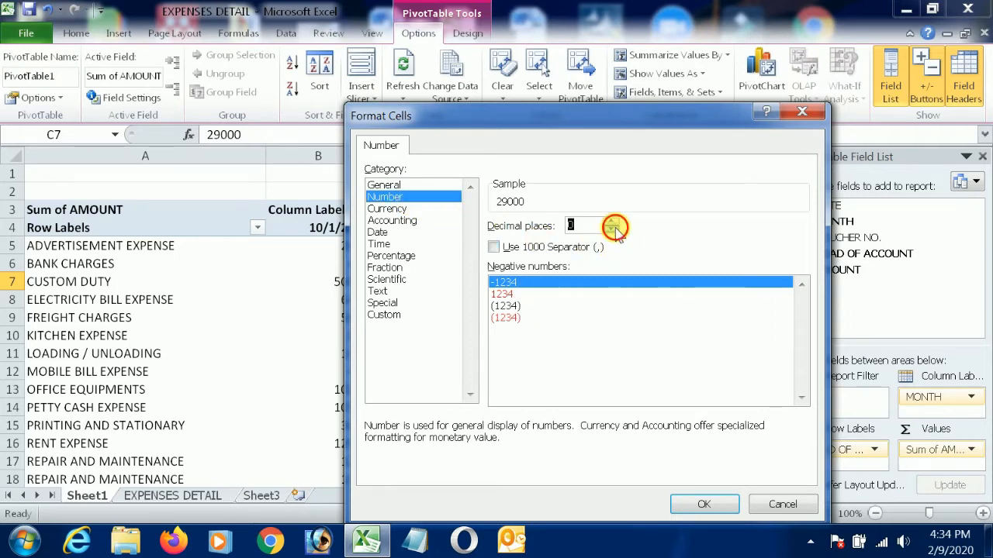
{"action": "left_click", "coordinate": [545, 248]}
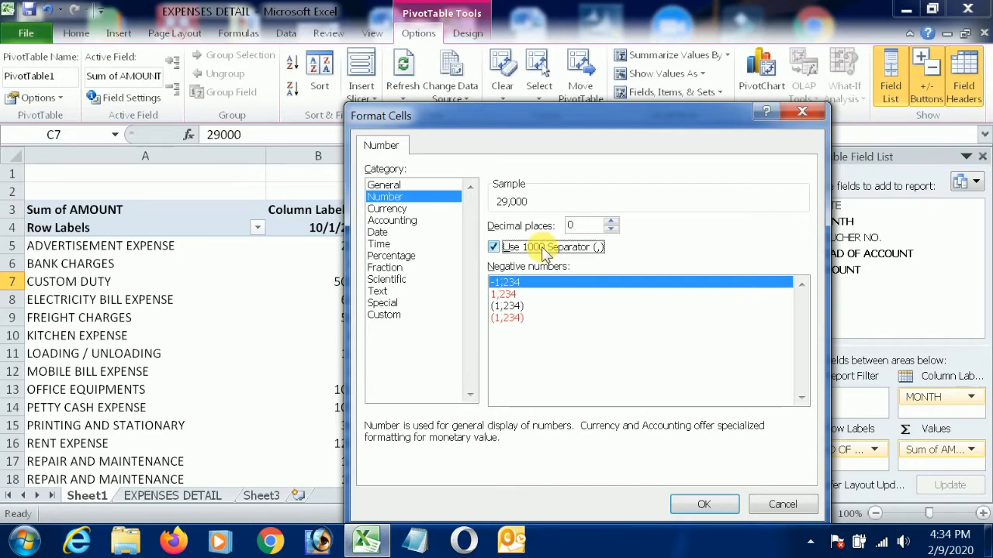
{"action": "left_click", "coordinate": [708, 505]}
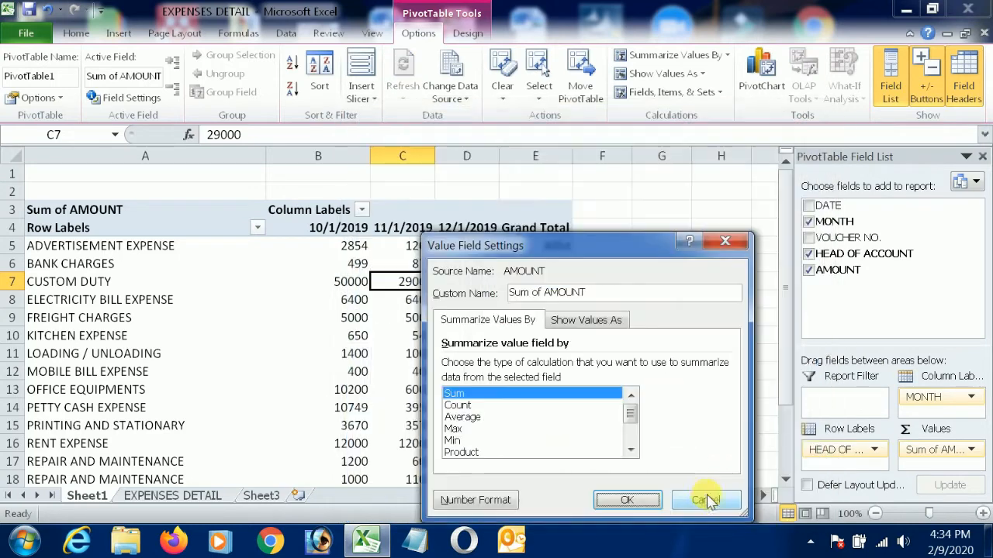
{"action": "left_click", "coordinate": [630, 501]}
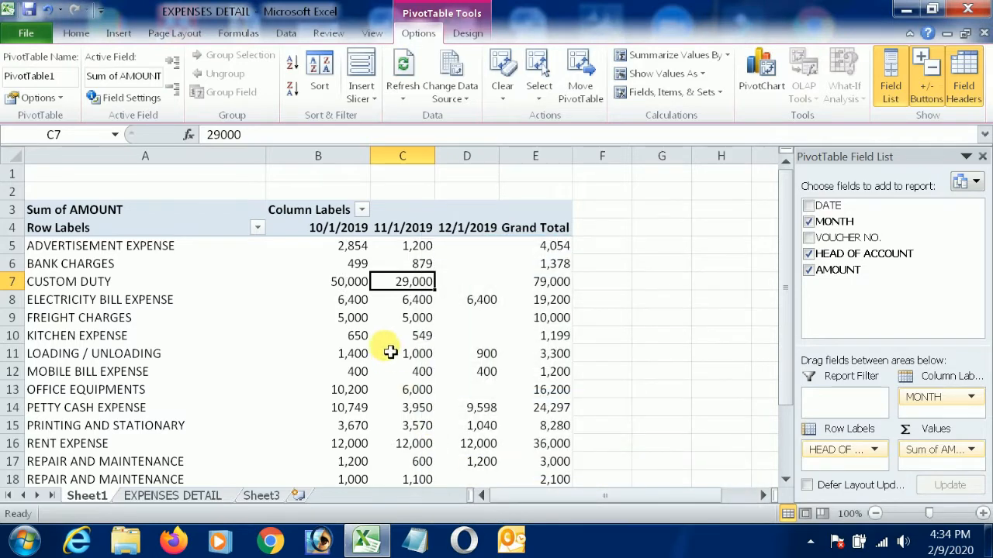
Format the three month headings in B4:D4 with the Mar-01 date type
{"action": "mouse_move", "coordinate": [390, 353]}
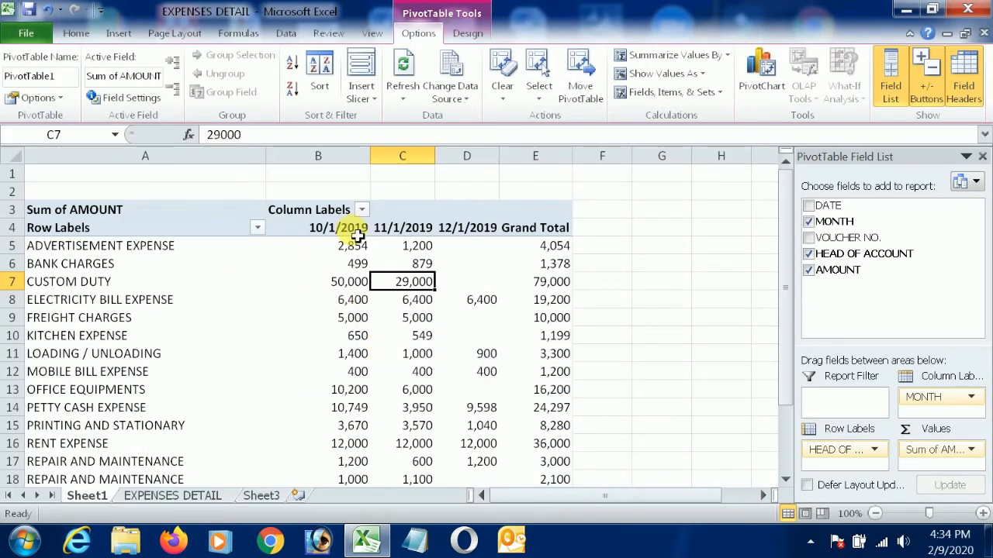
{"action": "left_click_drag", "start_coordinate": [332, 227], "coordinate": [509, 245]}
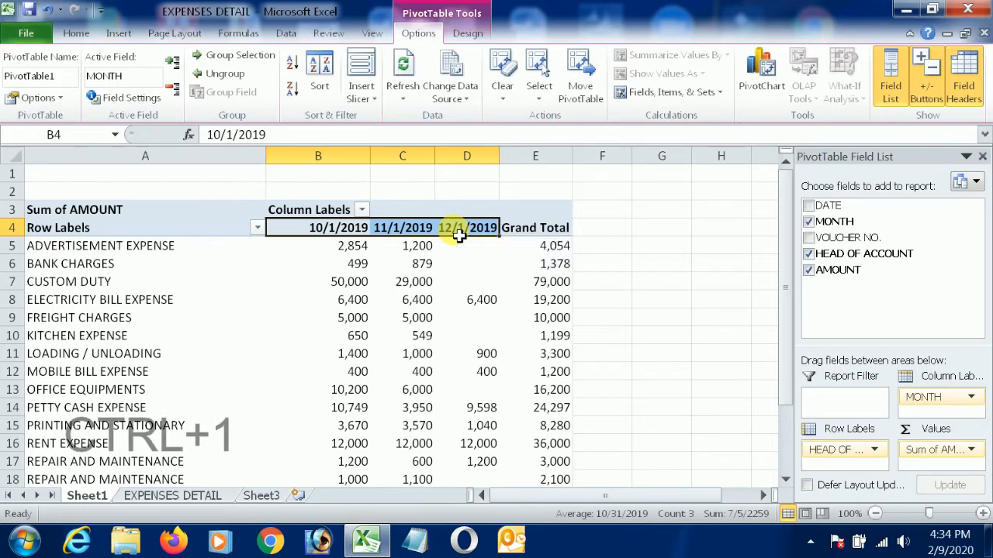
{"action": "key", "text": "ctrl+1"}
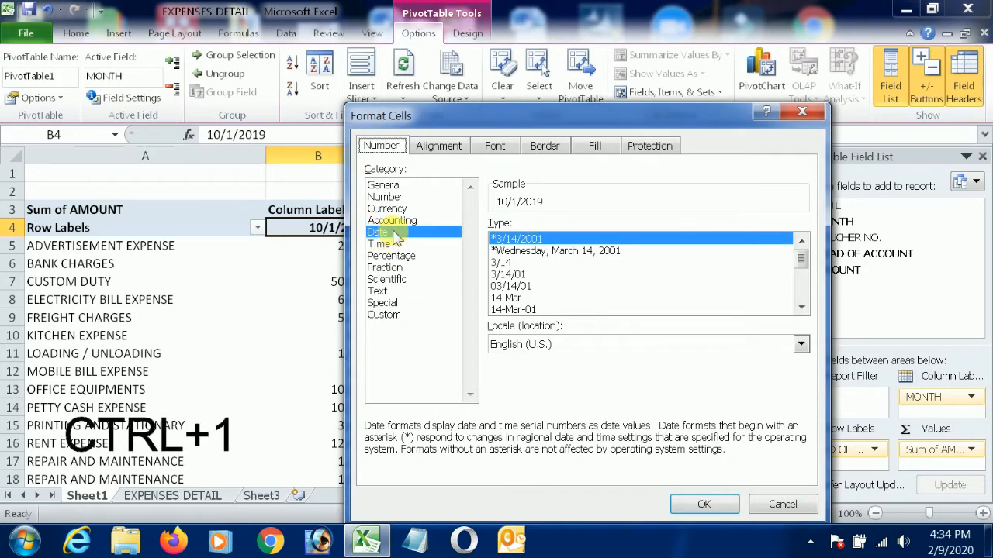
{"action": "left_click", "coordinate": [526, 310]}
{"action": "scroll", "coordinate": [525, 309], "scroll_direction": "down", "scroll_amount": 1}
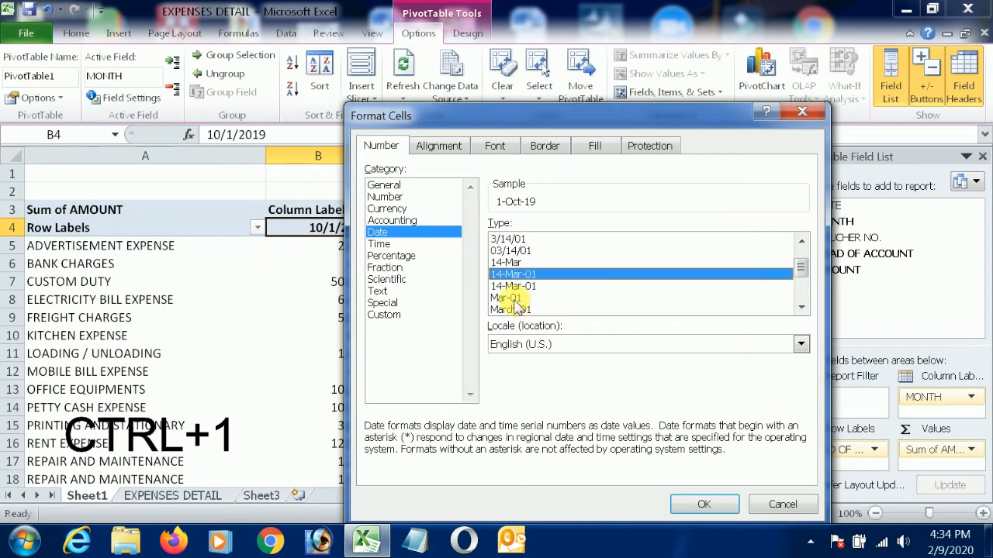
{"action": "left_click", "coordinate": [510, 299]}
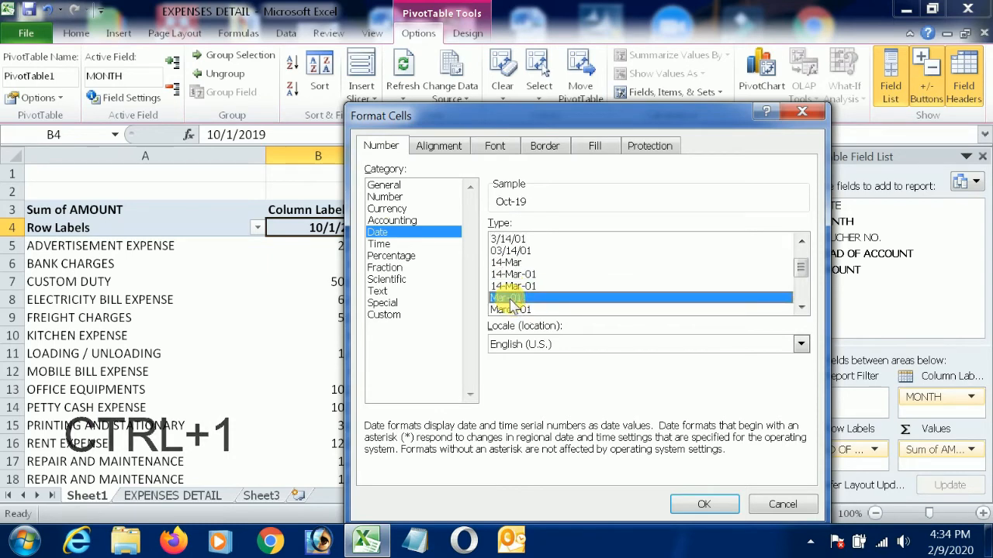
{"action": "key", "text": "Return"}
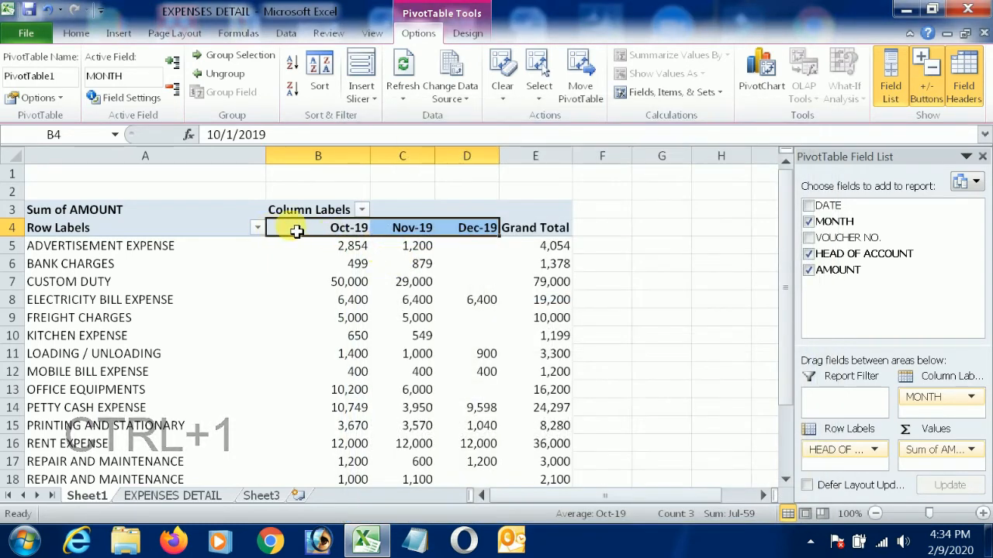
Centre the three month headings and the Row Labels heading in row 4
{"action": "left_click", "coordinate": [76, 32]}
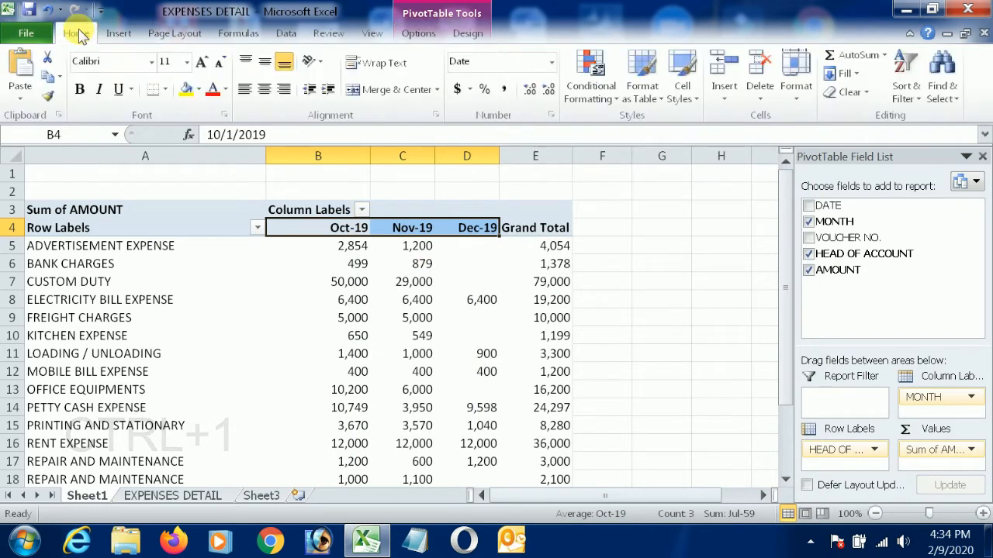
{"action": "left_click", "coordinate": [264, 90]}
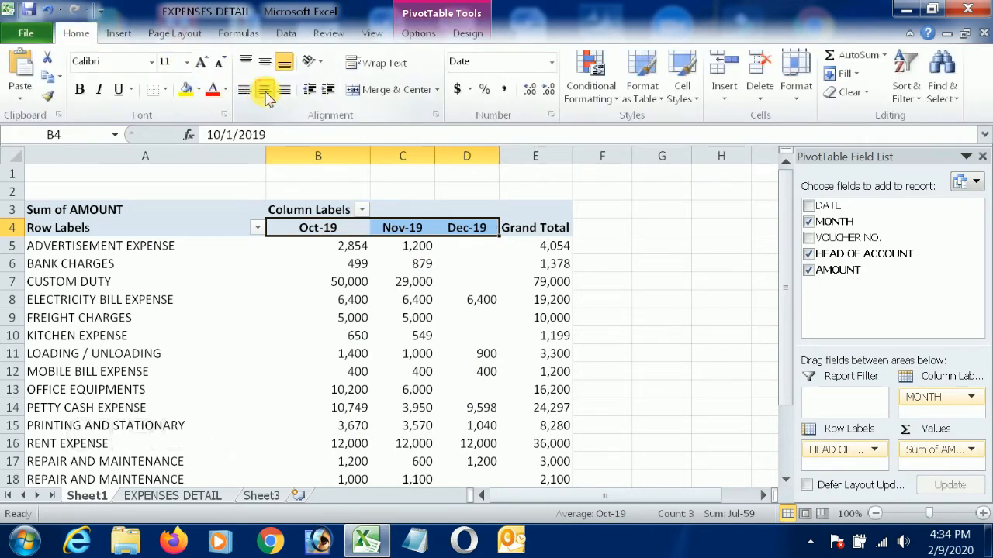
{"action": "left_click", "coordinate": [233, 226]}
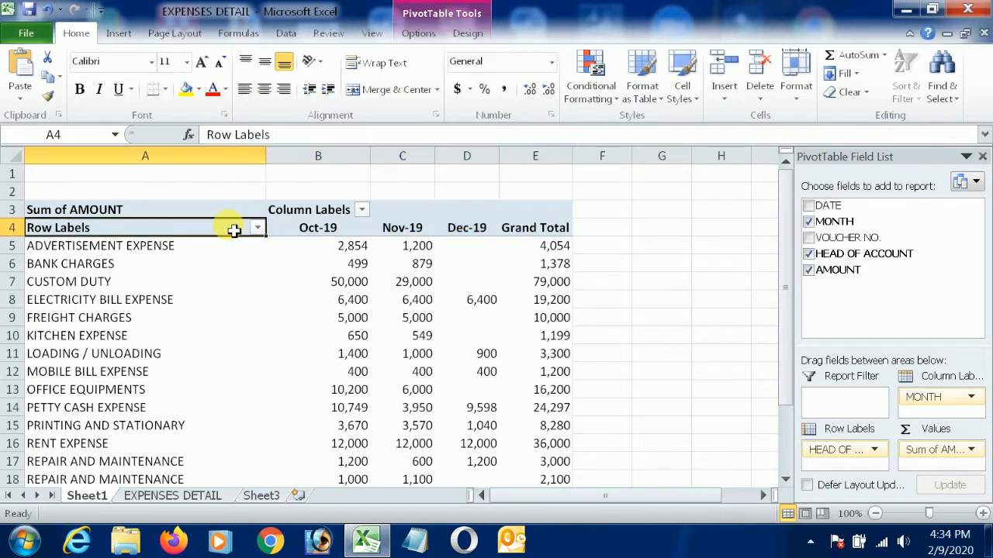
{"action": "left_click", "coordinate": [263, 90]}
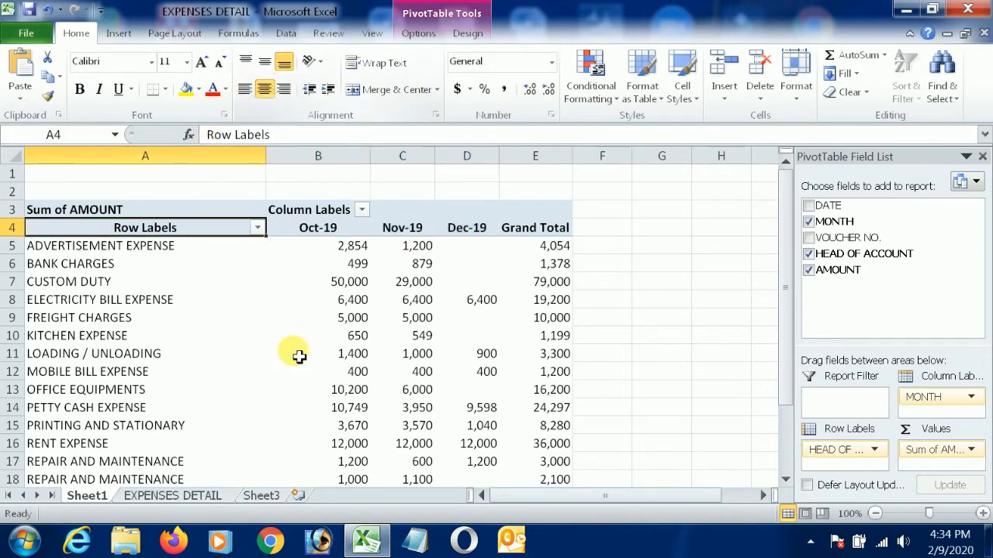
Browse the PivotTable styles and try a green Light style on the report
{"action": "left_click", "coordinate": [385, 336]}
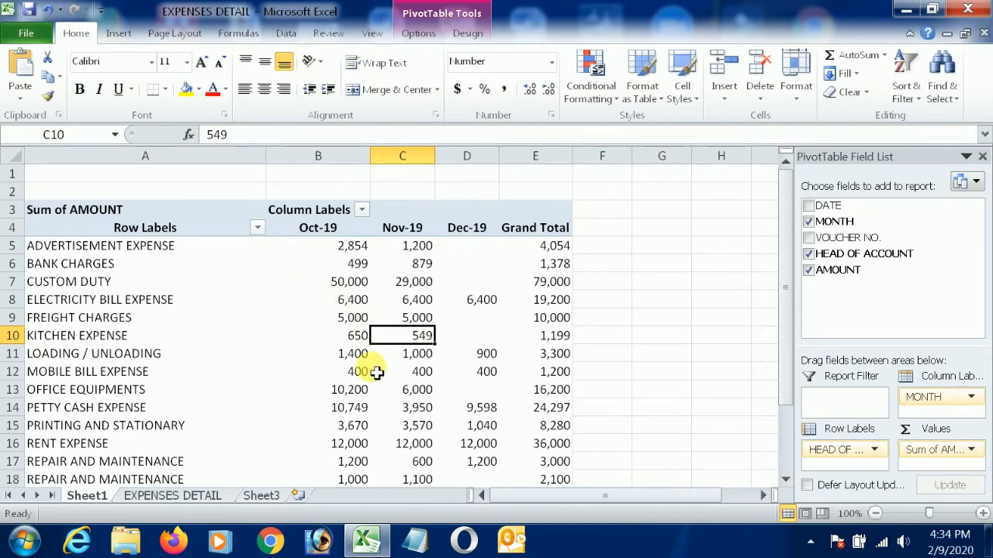
{"action": "left_click", "coordinate": [467, 33]}
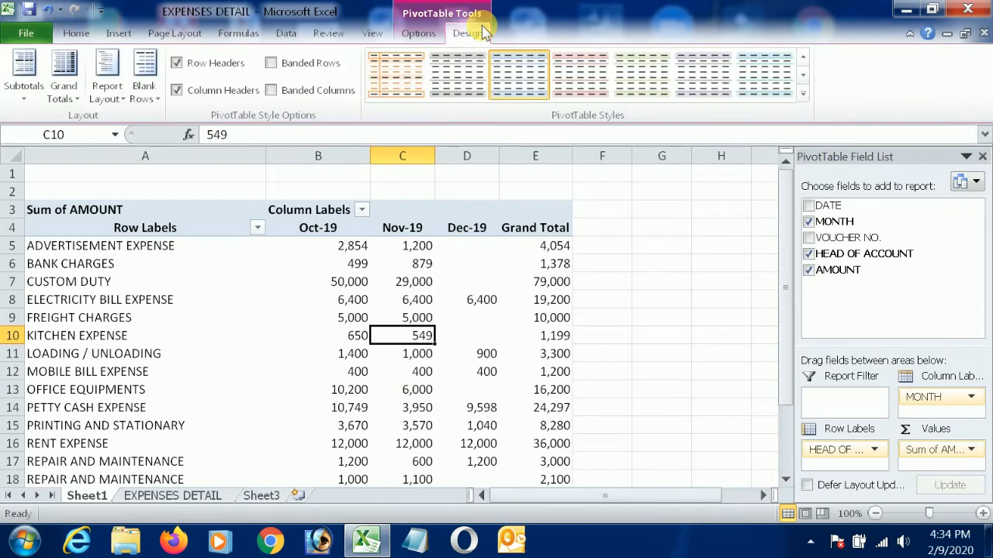
{"action": "left_click", "coordinate": [802, 94]}
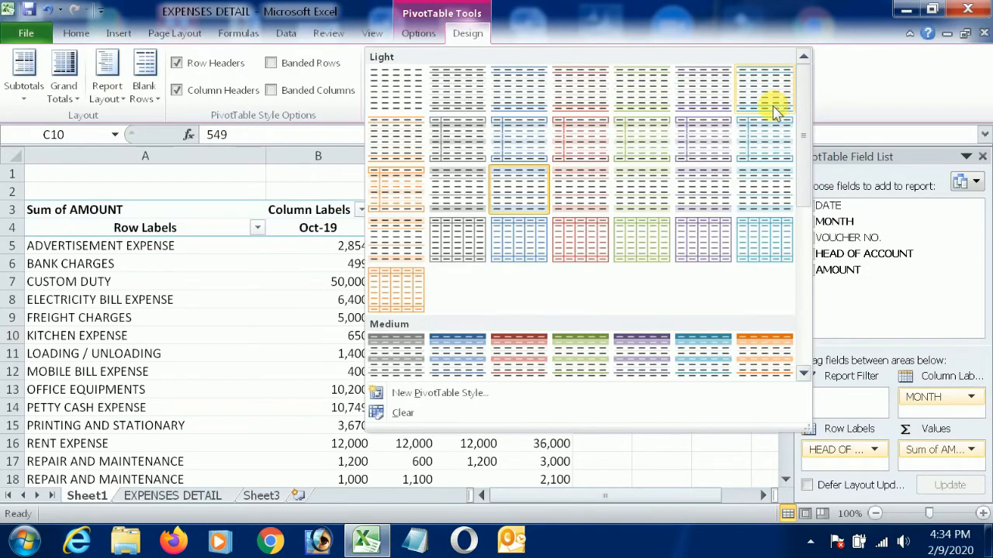
{"action": "scroll", "coordinate": [643, 329], "scroll_direction": "down", "scroll_amount": 3}
{"action": "scroll", "coordinate": [643, 328], "scroll_direction": "up", "scroll_amount": 3}
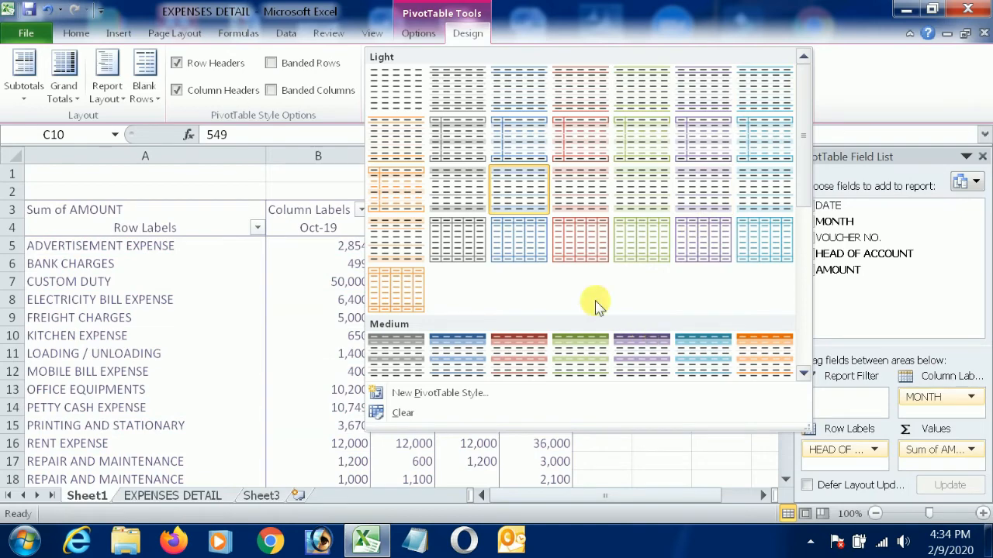
{"action": "scroll", "coordinate": [532, 221], "scroll_direction": "down", "scroll_amount": 3}
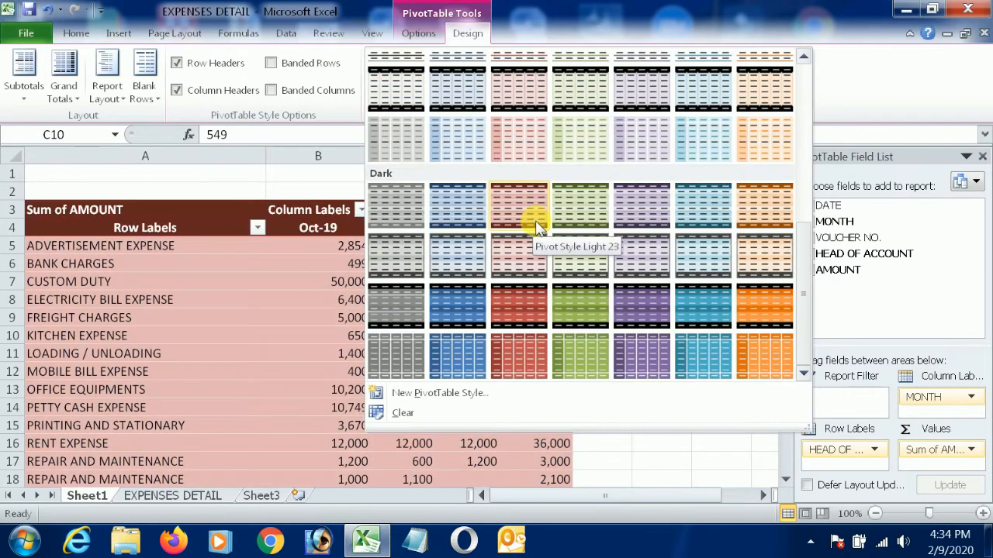
{"action": "scroll", "coordinate": [536, 225], "scroll_direction": "up", "scroll_amount": 3}
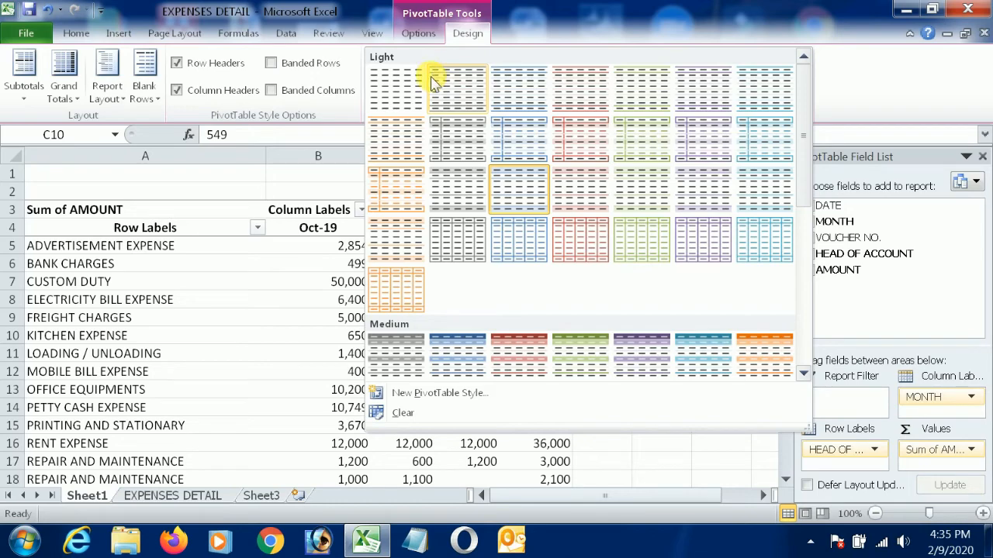
{"action": "scroll", "coordinate": [440, 294], "scroll_direction": "down", "scroll_amount": 3}
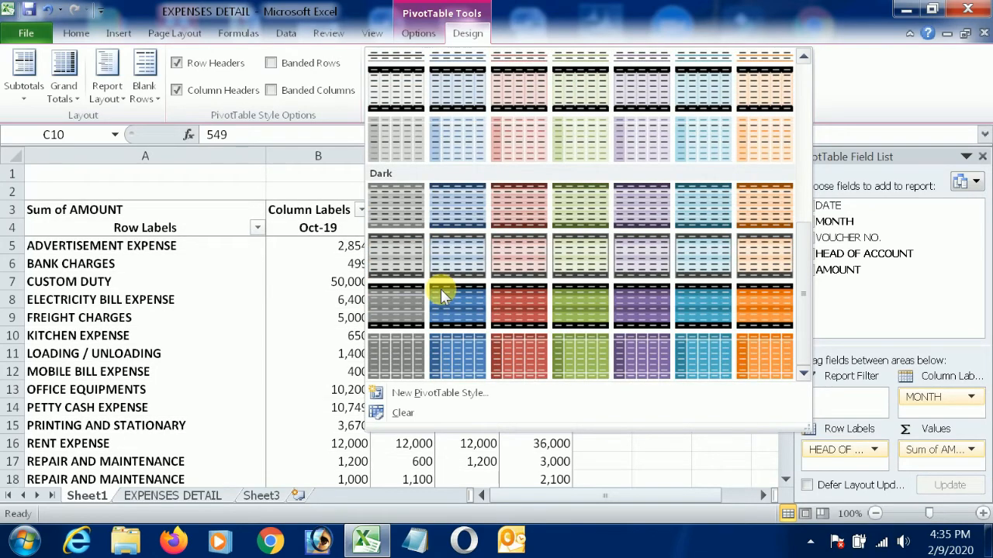
{"action": "scroll", "coordinate": [442, 290], "scroll_direction": "up", "scroll_amount": 3}
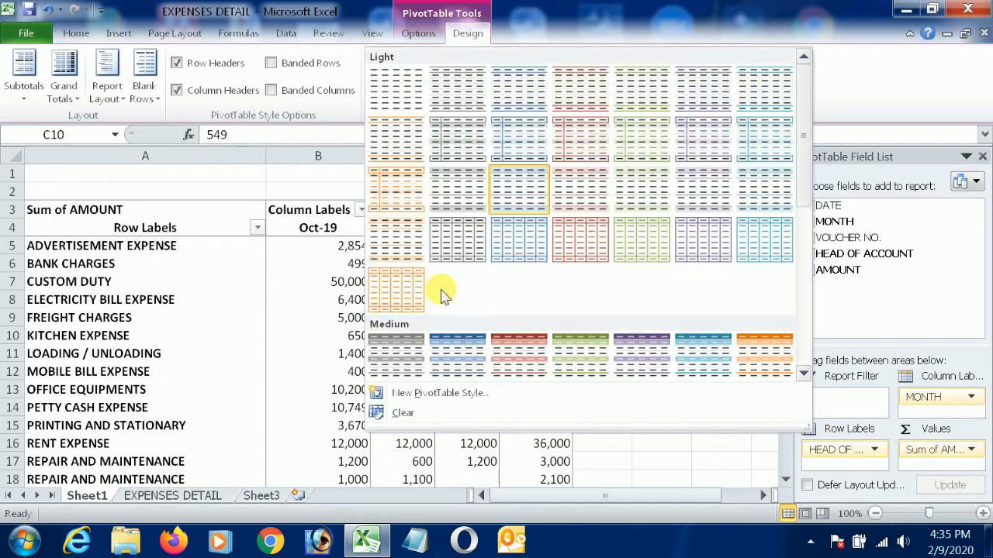
{"action": "left_click", "coordinate": [636, 147]}
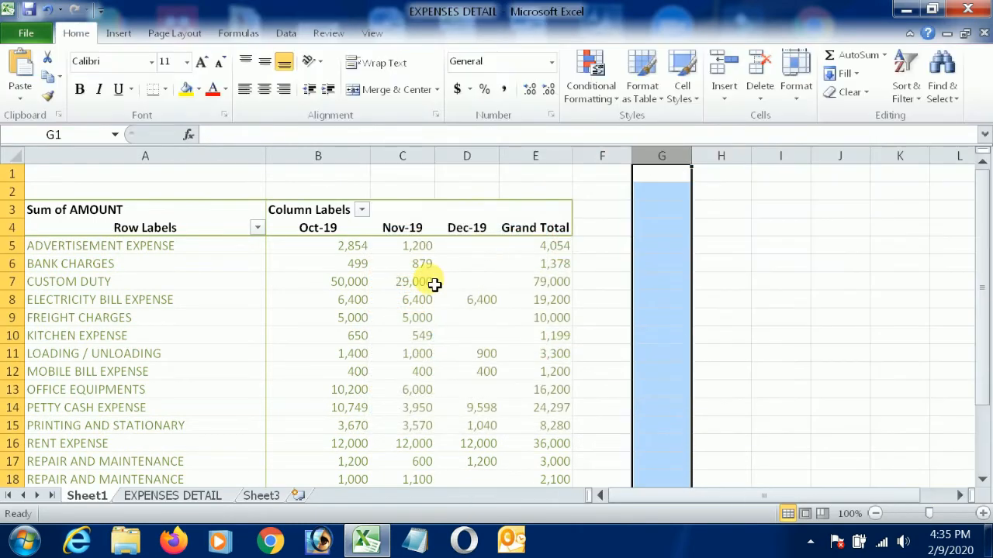
Apply the aqua Pivot Style Dark 13 to the PivotTable
{"action": "left_click", "coordinate": [315, 281]}
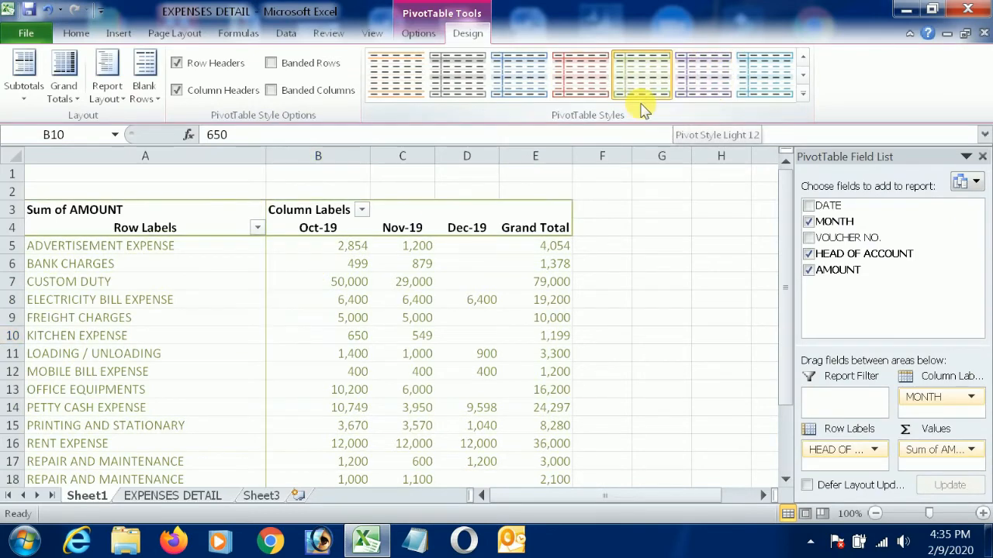
{"action": "left_click", "coordinate": [802, 93]}
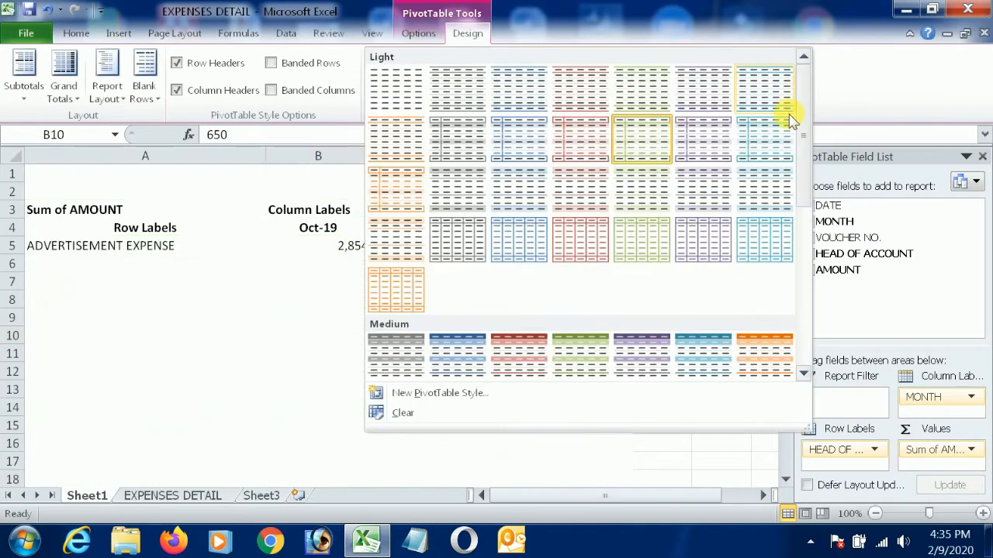
{"action": "scroll", "coordinate": [607, 281], "scroll_direction": "down", "scroll_amount": 3}
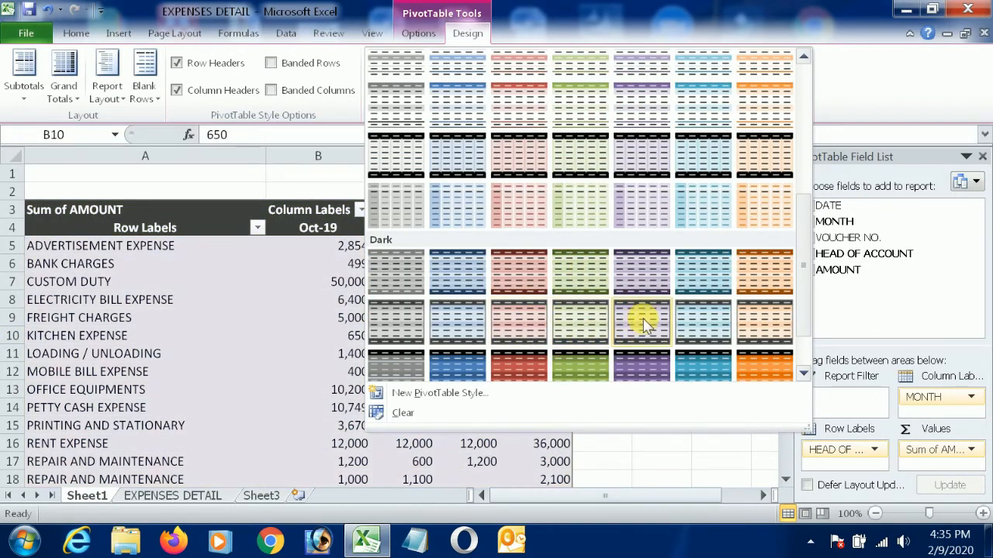
{"action": "left_click", "coordinate": [693, 318]}
{"action": "left_click", "coordinate": [665, 317]}
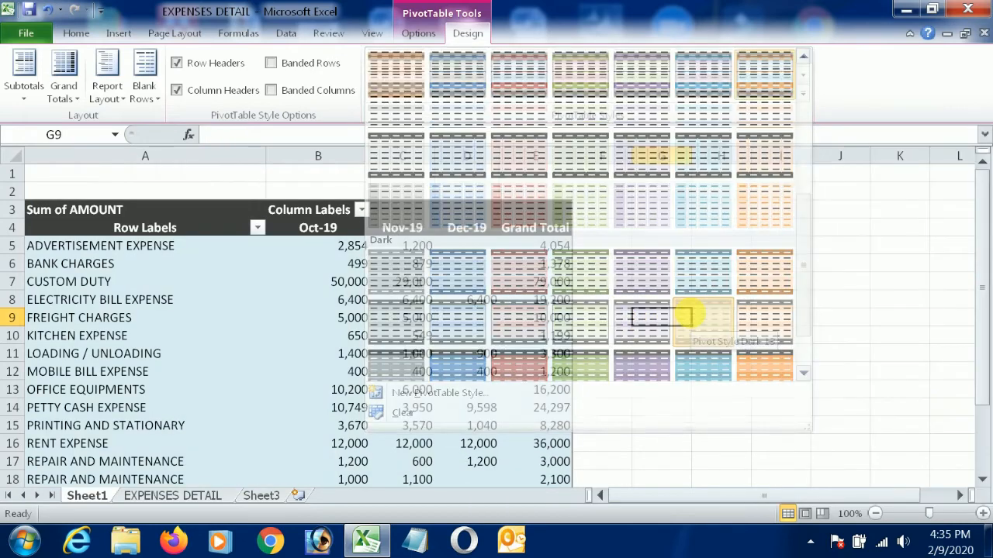
{"action": "left_click", "coordinate": [419, 354]}
{"action": "mouse_move", "coordinate": [413, 353]}
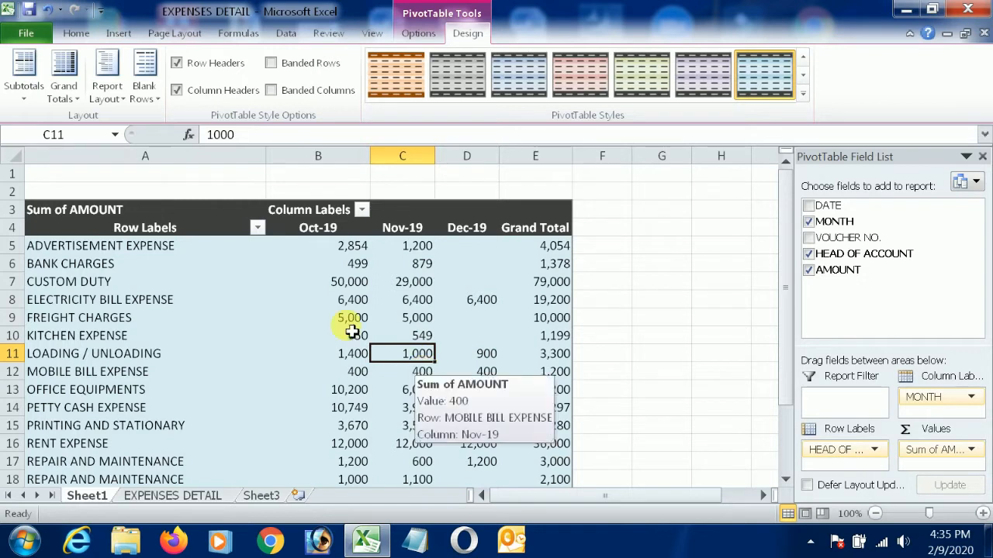
{"action": "left_click", "coordinate": [161, 224]}
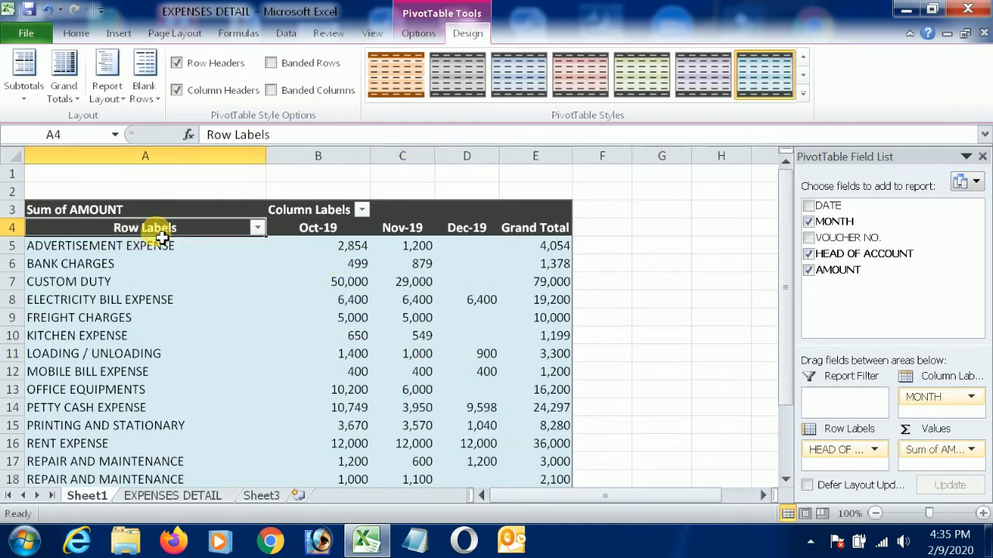
{"action": "left_click", "coordinate": [245, 295]}
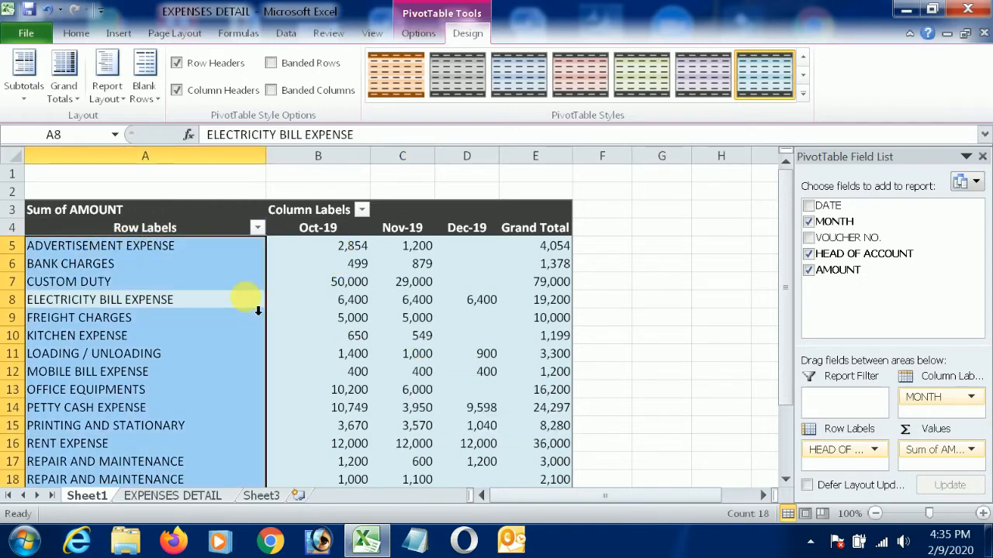
{"action": "mouse_move", "coordinate": [361, 326]}
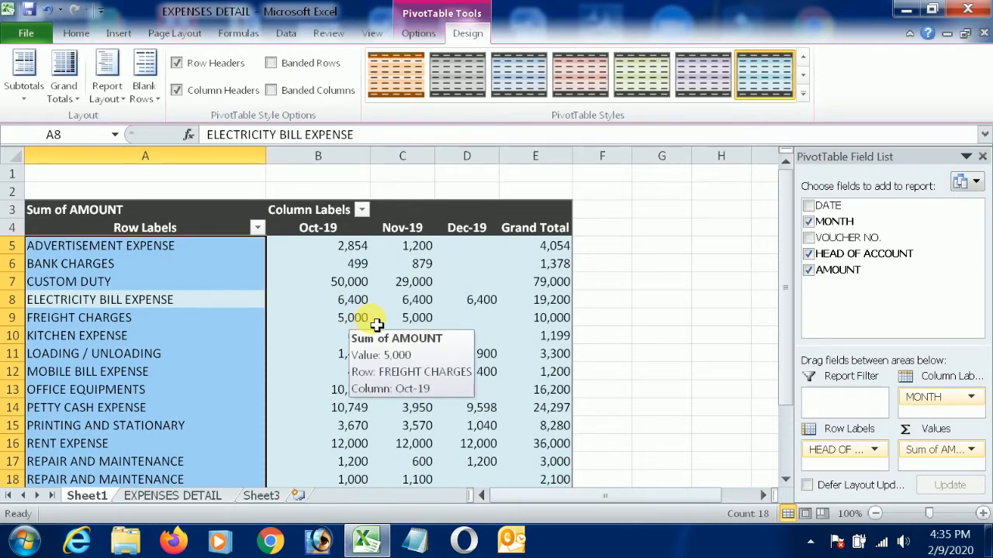
{"action": "left_click", "coordinate": [449, 332]}
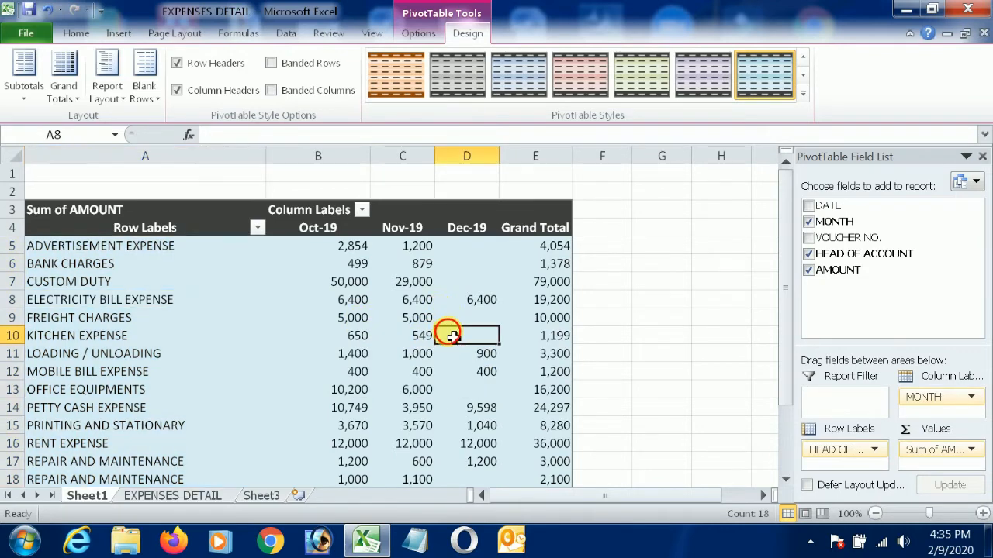
{"action": "scroll", "coordinate": [271, 330], "scroll_direction": "down", "scroll_amount": 6}
{"action": "scroll", "coordinate": [278, 332], "scroll_direction": "up", "scroll_amount": 6}
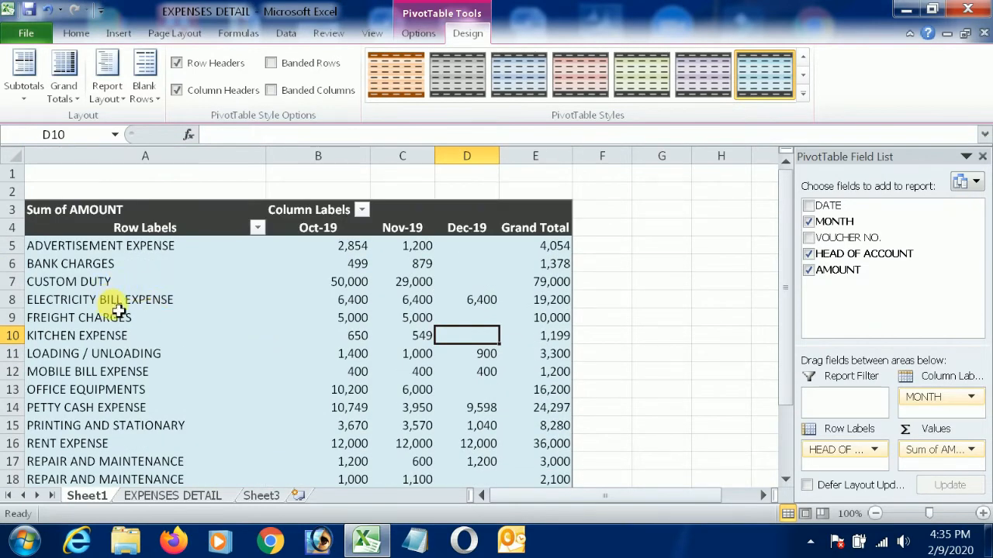
Show the VOUCHER NO. detail for ELECTRICITY BILL EXPENSE to identify its December voucher, and undo the expansion
{"action": "left_click", "coordinate": [117, 303]}
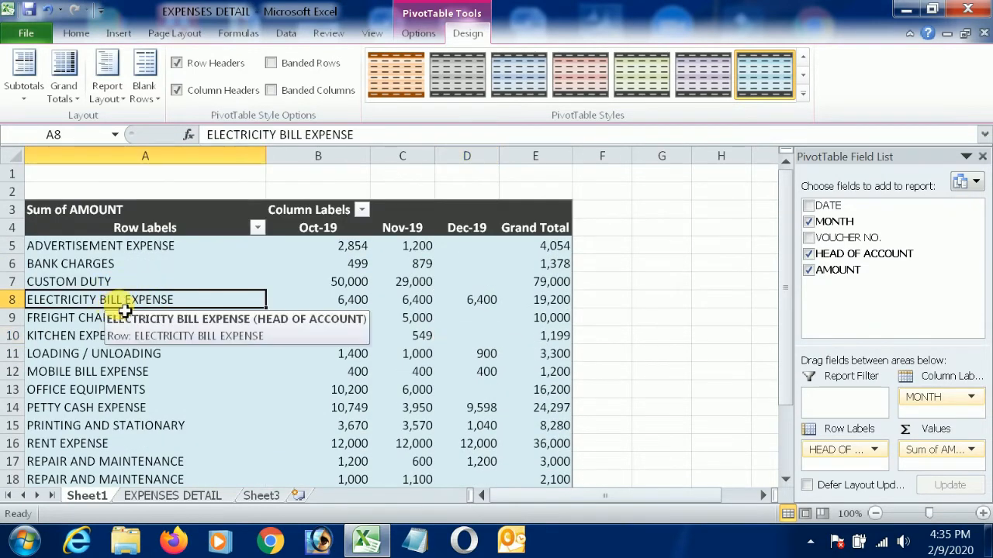
{"action": "left_click", "coordinate": [494, 309]}
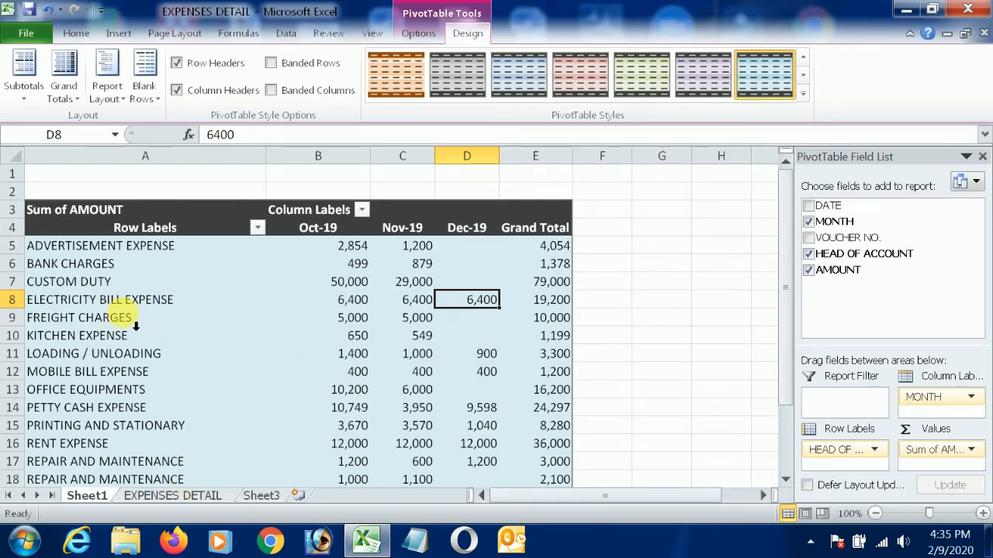
{"action": "left_click", "coordinate": [136, 225]}
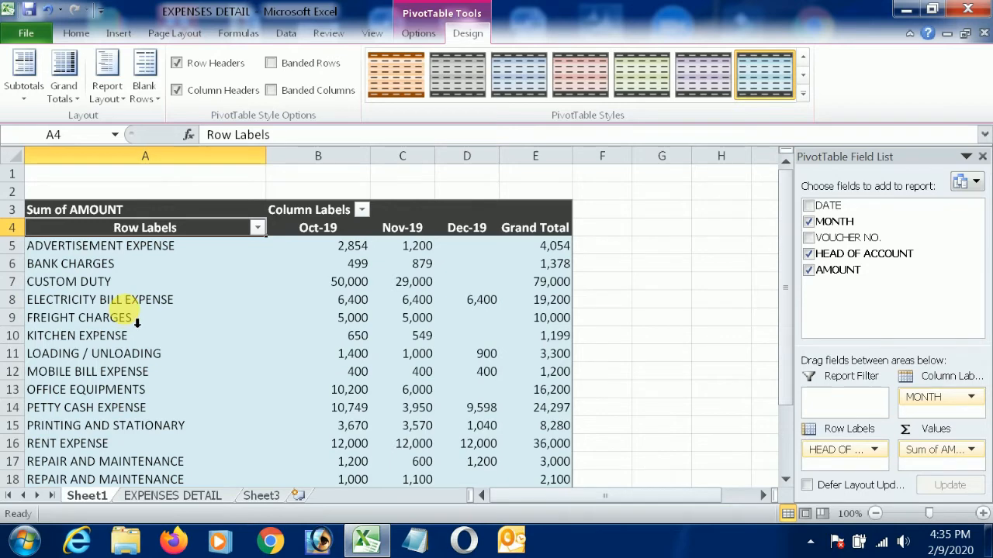
{"action": "double_click", "coordinate": [133, 303]}
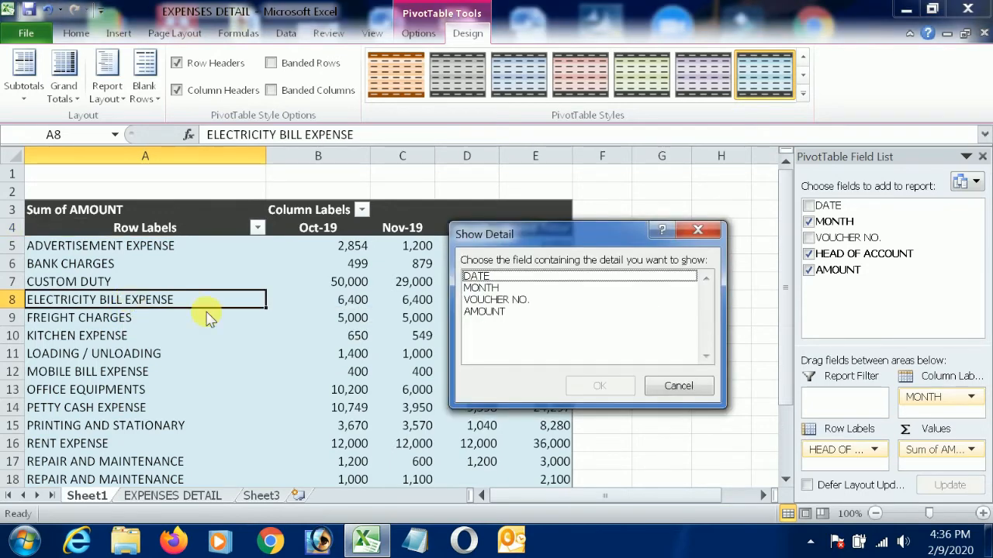
{"action": "double_click", "coordinate": [497, 299]}
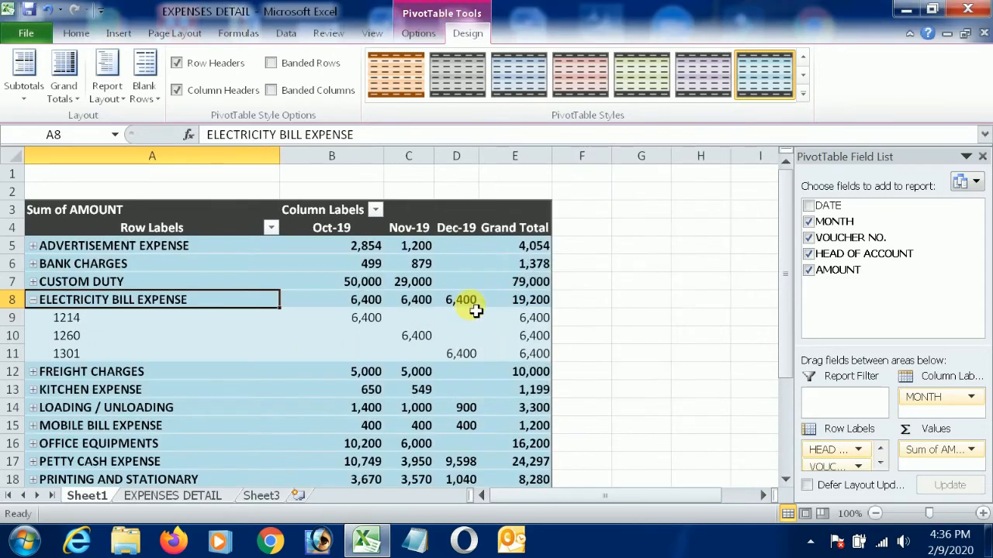
{"action": "left_click", "coordinate": [114, 357]}
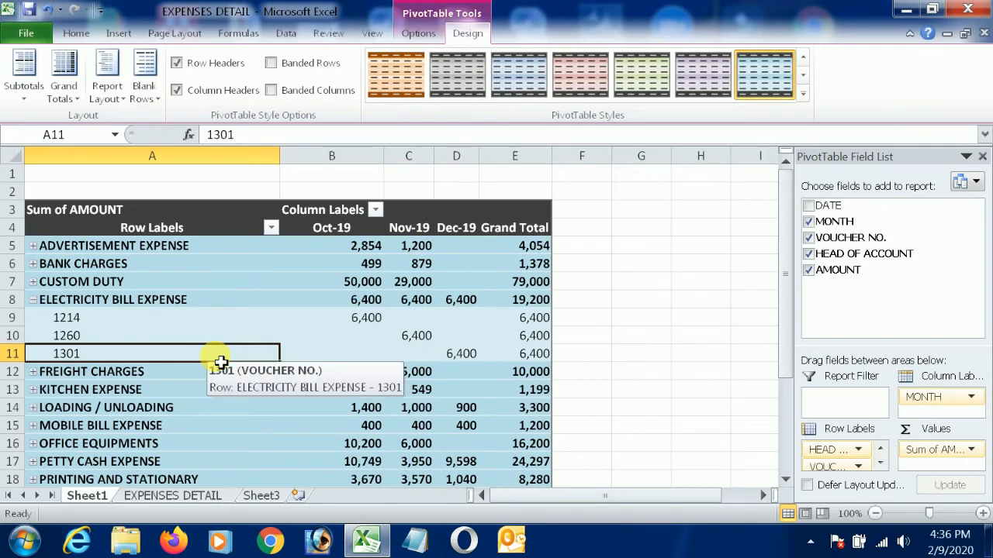
{"action": "key", "text": "ctrl+z"}
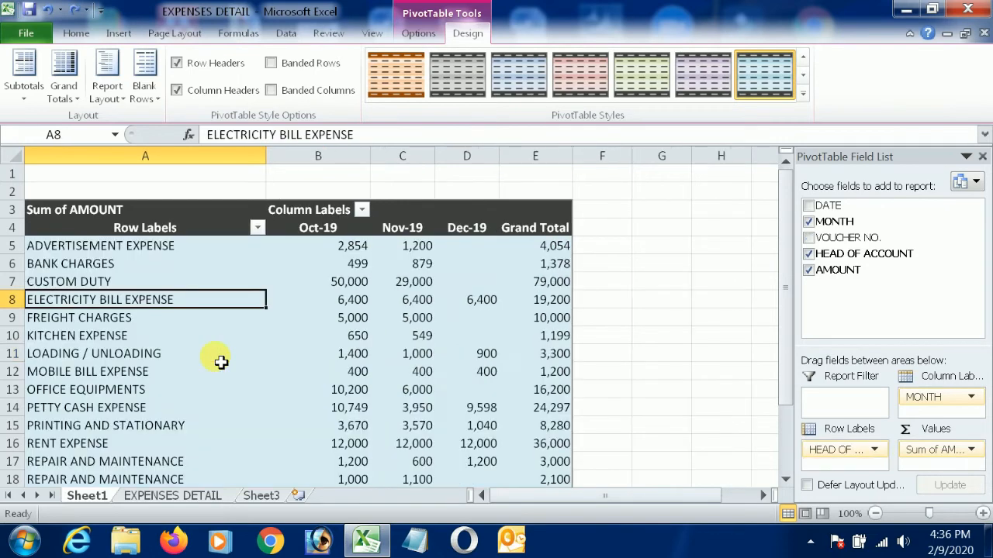
In the EXPENSES DETAIL sheet, set the amount of the December ELECTRICITY BILL EXPENSE entry, voucher 1301, to 5000
{"action": "left_click", "coordinate": [176, 498]}
{"action": "scroll", "coordinate": [223, 450], "scroll_direction": "up", "scroll_amount": 6}
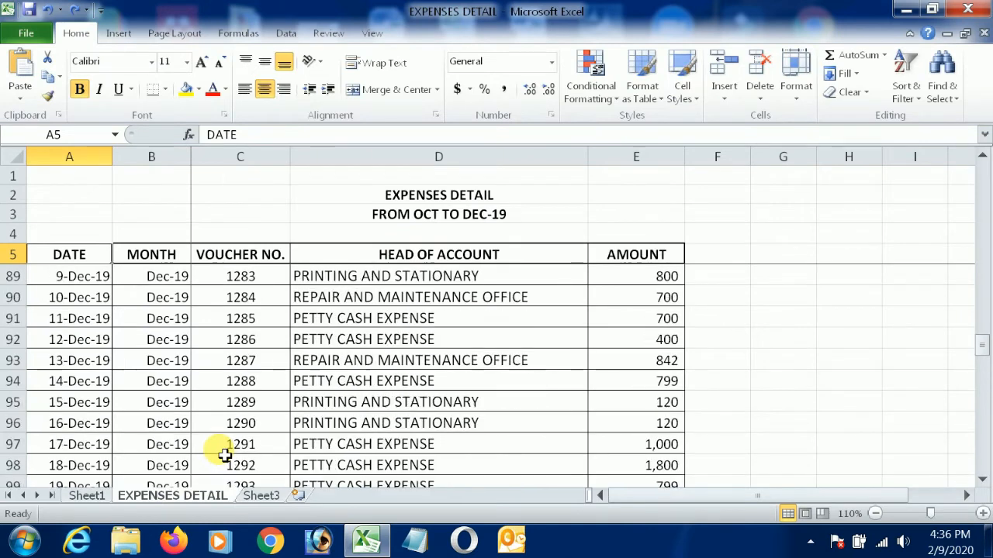
{"action": "scroll", "coordinate": [223, 455], "scroll_direction": "down", "scroll_amount": 7}
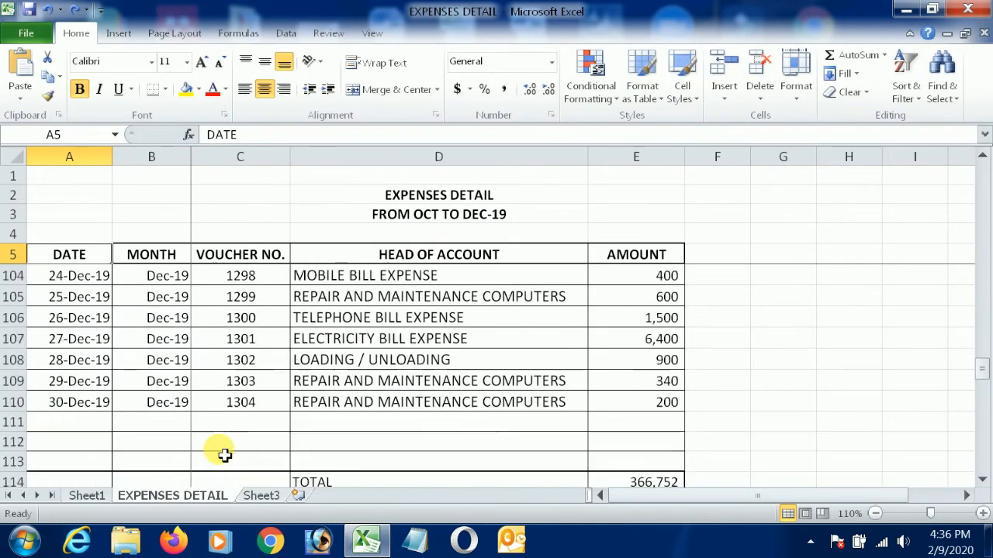
{"action": "left_click", "coordinate": [260, 361]}
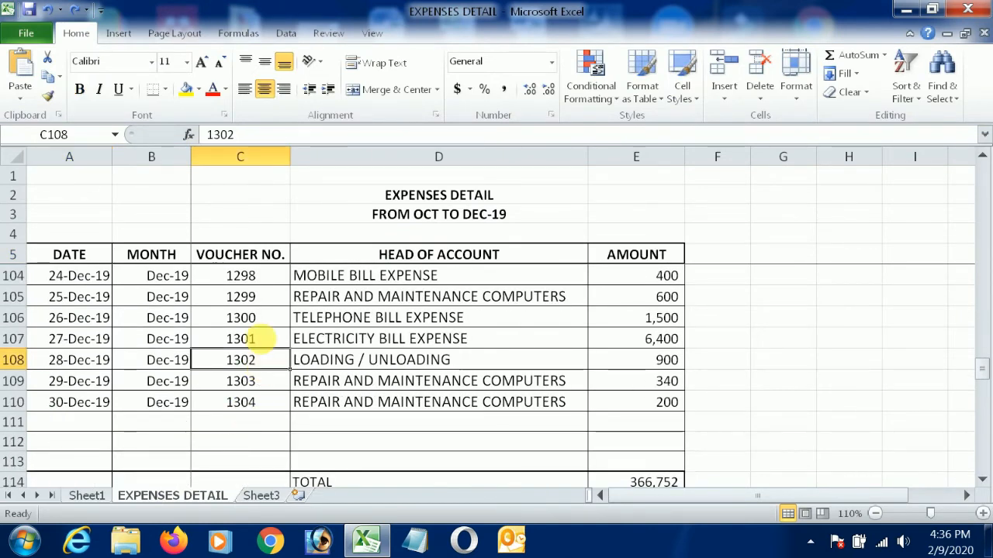
{"action": "left_click", "coordinate": [267, 341]}
{"action": "left_click", "coordinate": [654, 346]}
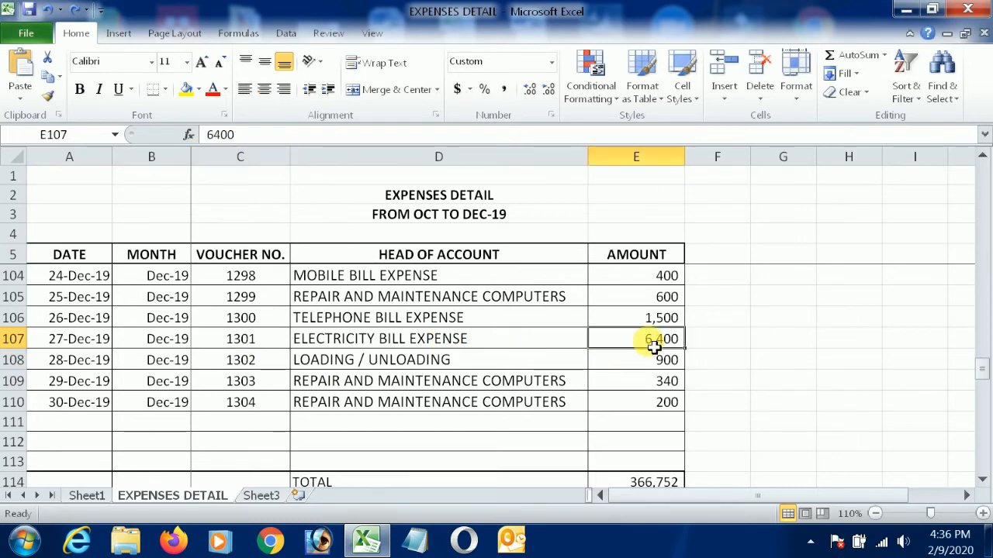
{"action": "type", "text": "5"}
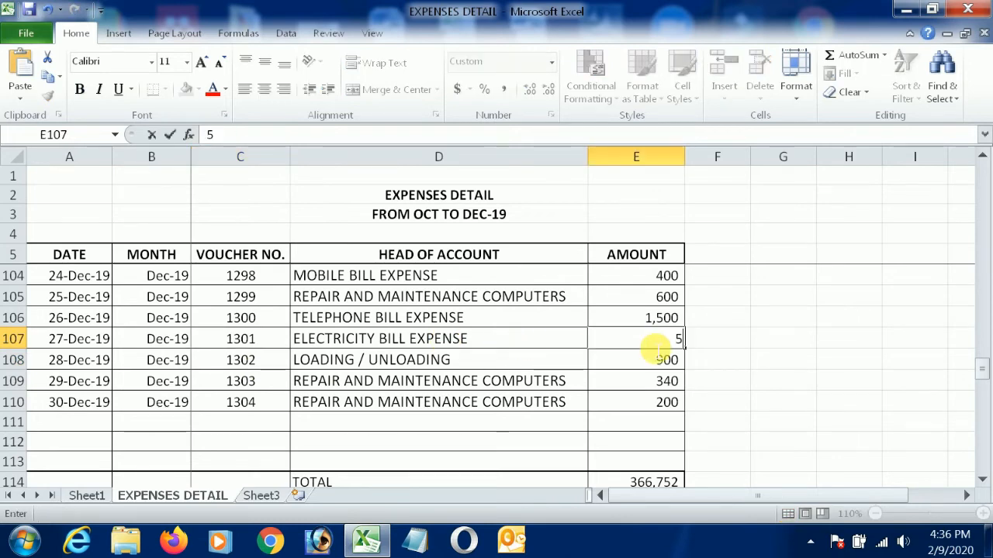
{"action": "type", "text": "000"}
{"action": "key", "text": "Return"}
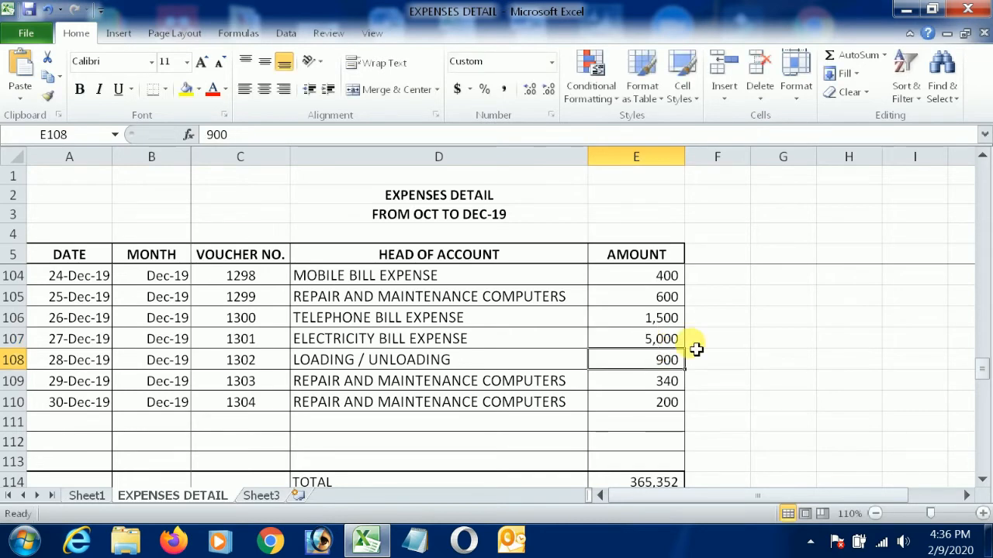
{"action": "left_click", "coordinate": [681, 339]}
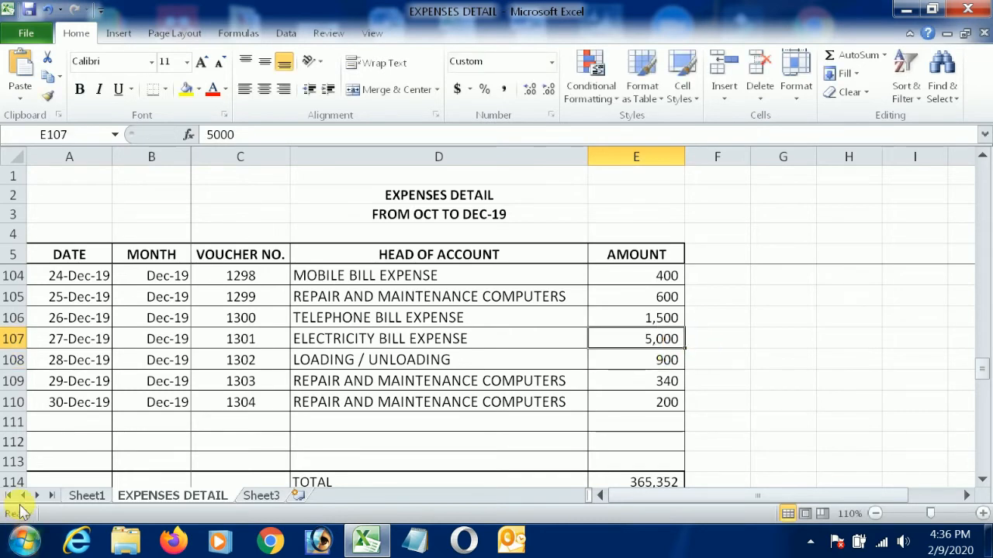
Refresh the PivotTable on Sheet1 from its source data and check the December ELECTRICITY BILL EXPENSE amount
{"action": "left_click", "coordinate": [86, 494]}
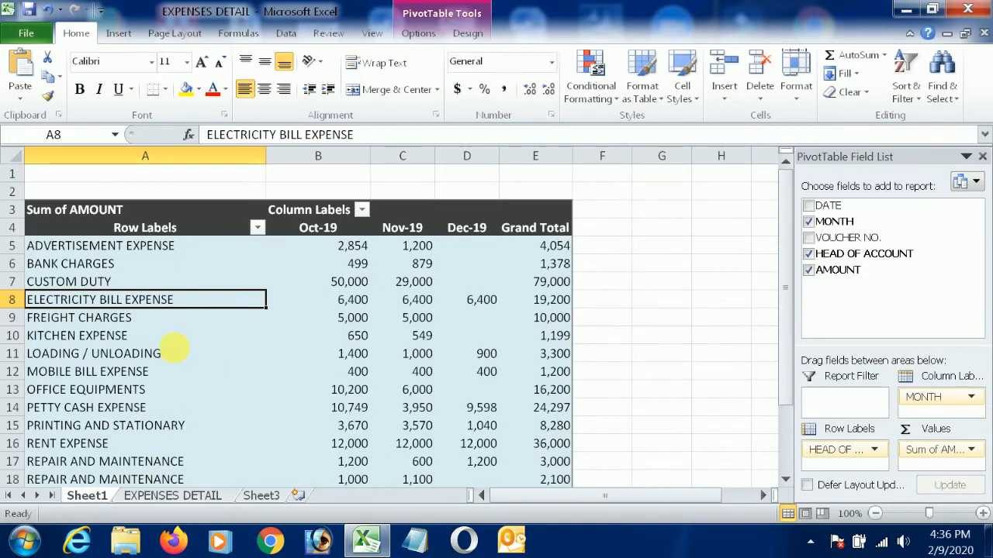
{"action": "right_click", "coordinate": [157, 304]}
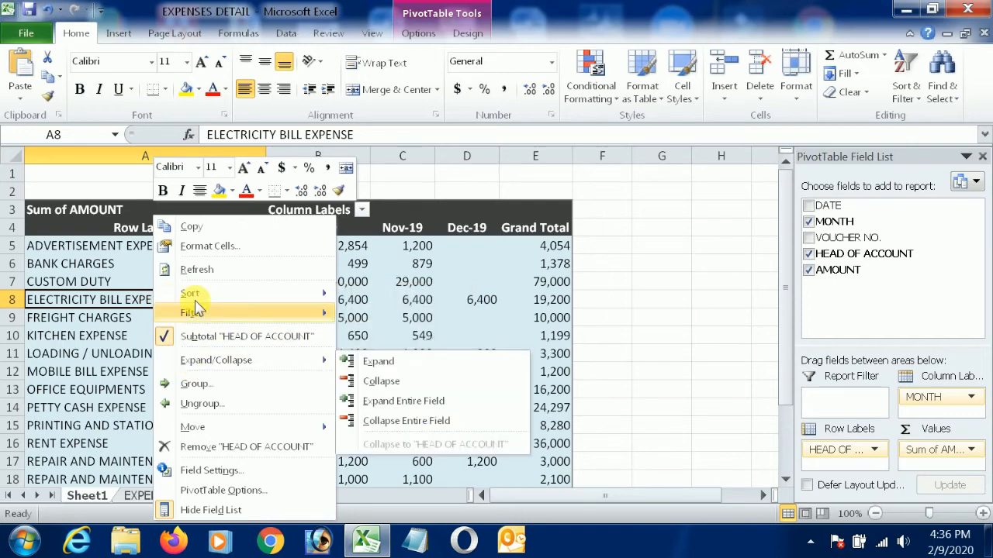
{"action": "left_click", "coordinate": [209, 269]}
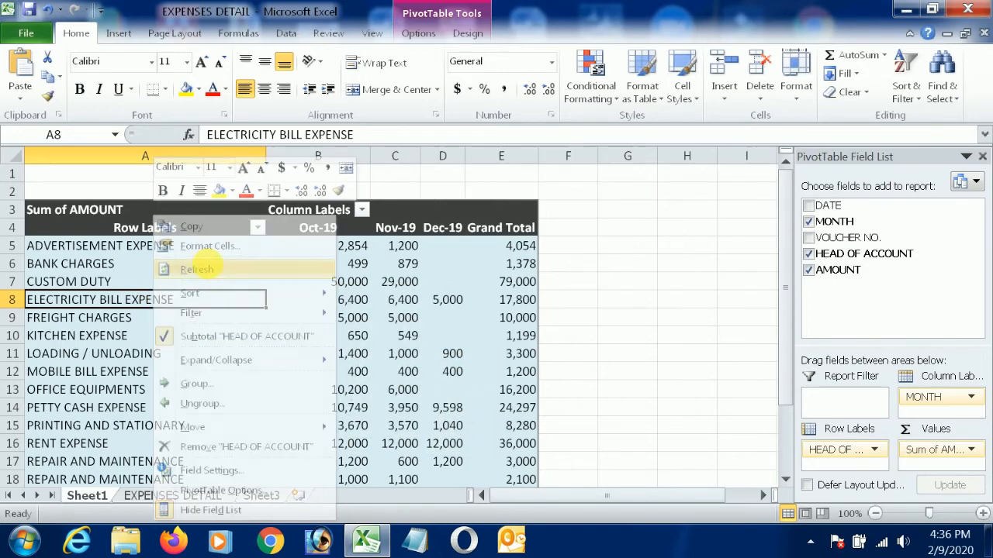
{"action": "left_click", "coordinate": [452, 309]}
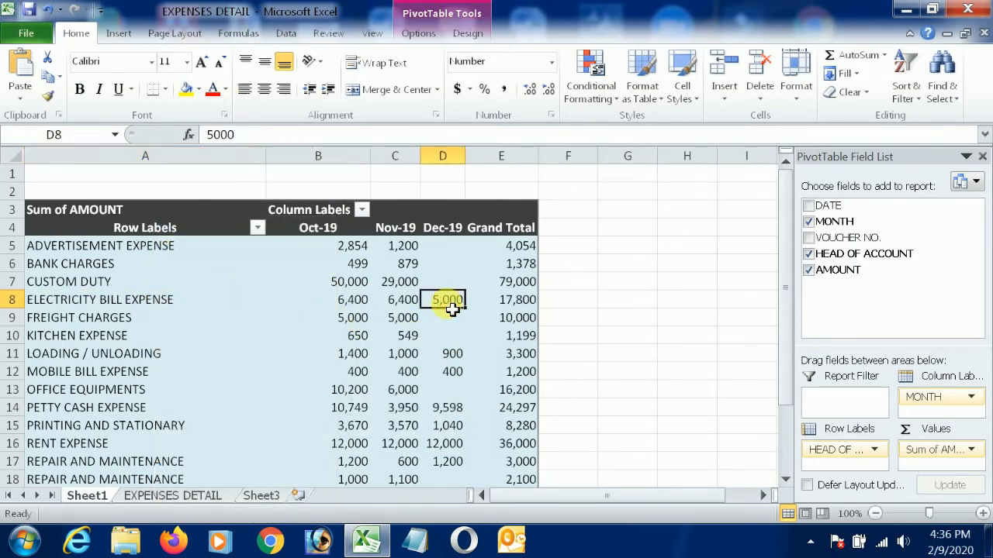
Look up the PivotTable's Refresh command description and review the refreshed report down to its Grand Total row
{"action": "left_click", "coordinate": [471, 14]}
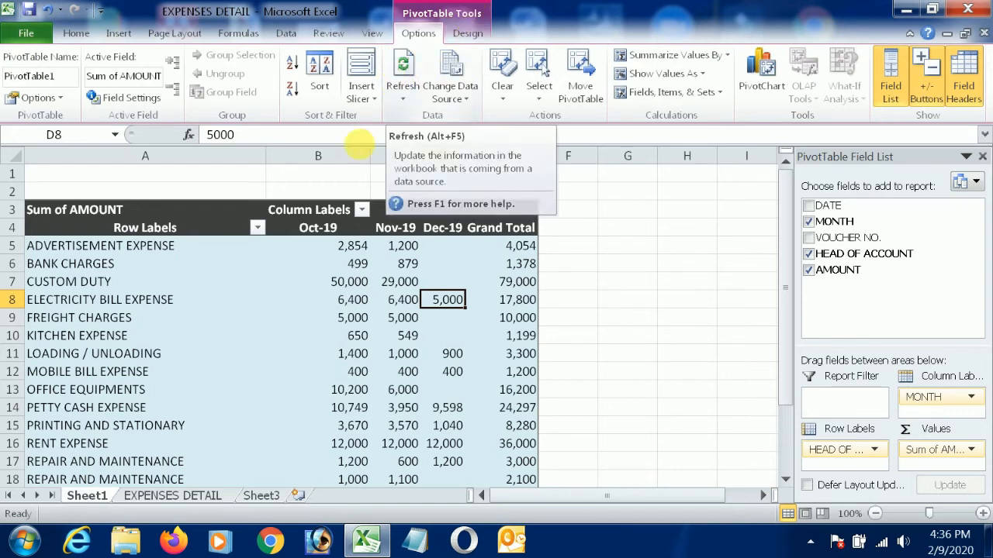
{"action": "left_click", "coordinate": [271, 335]}
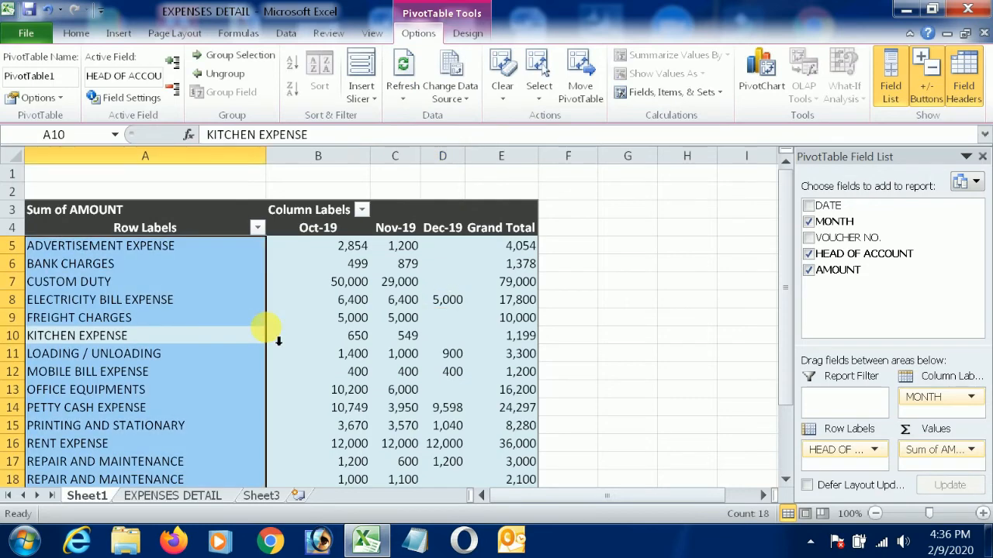
{"action": "left_click", "coordinate": [318, 341]}
{"action": "mouse_move", "coordinate": [318, 358]}
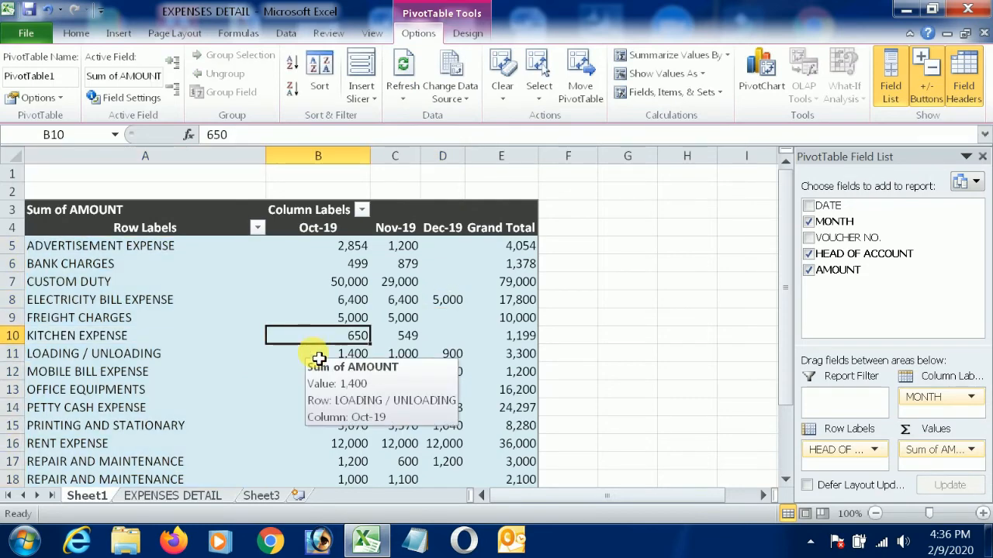
{"action": "scroll", "coordinate": [318, 357], "scroll_direction": "down", "scroll_amount": 3}
{"action": "scroll", "coordinate": [318, 358], "scroll_direction": "up", "scroll_amount": 3}
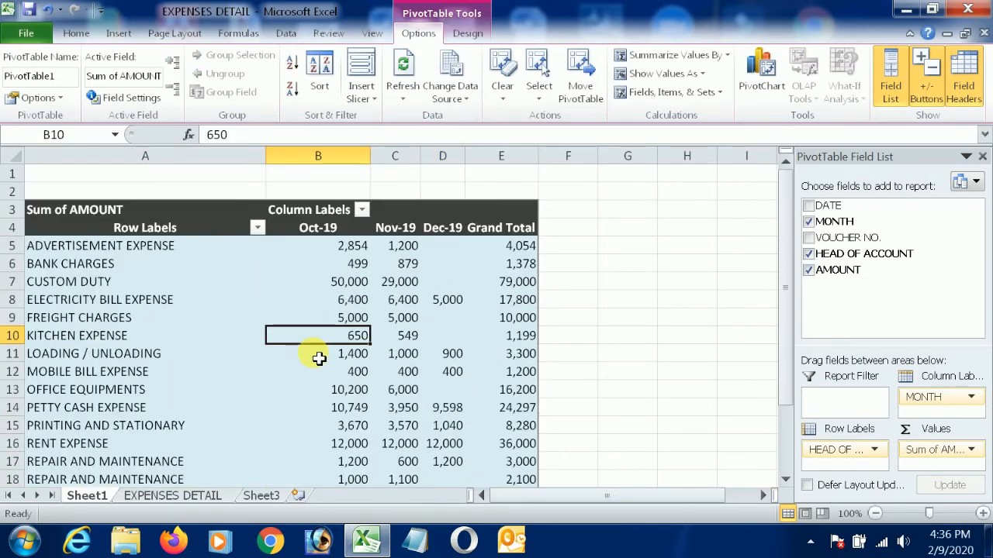
{"action": "scroll", "coordinate": [319, 357], "scroll_direction": "down", "scroll_amount": 6}
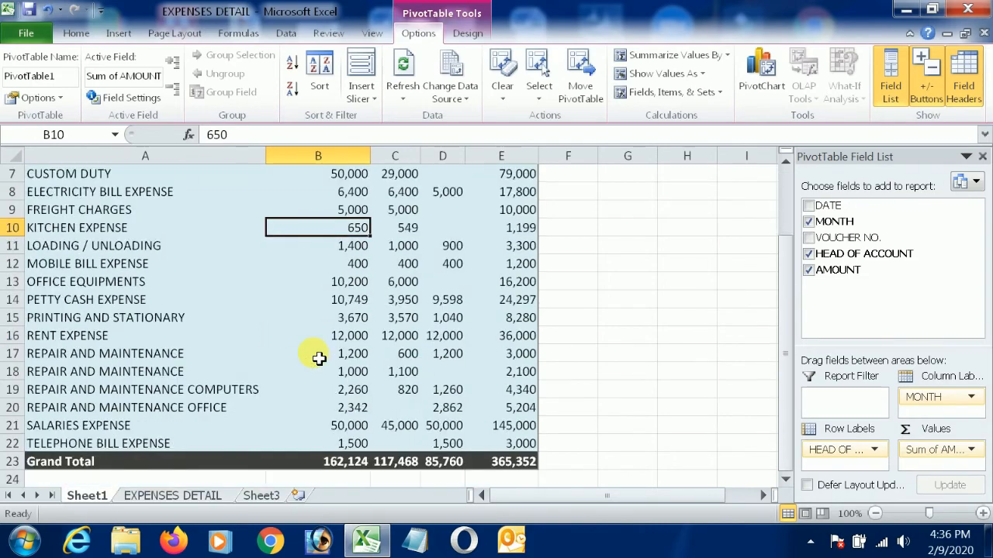
{"action": "scroll", "coordinate": [319, 357], "scroll_direction": "up", "scroll_amount": 6}
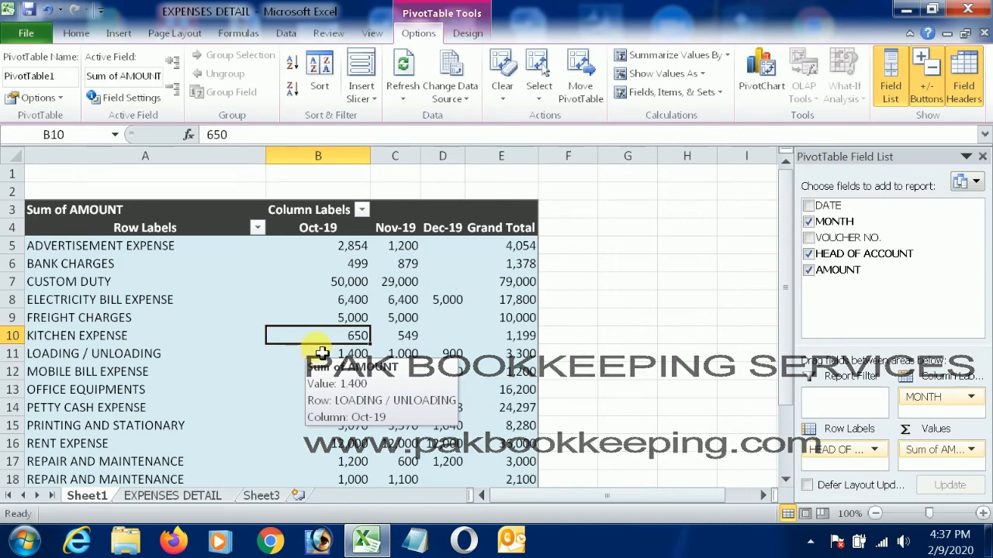
{"action": "mouse_move", "coordinate": [330, 344]}
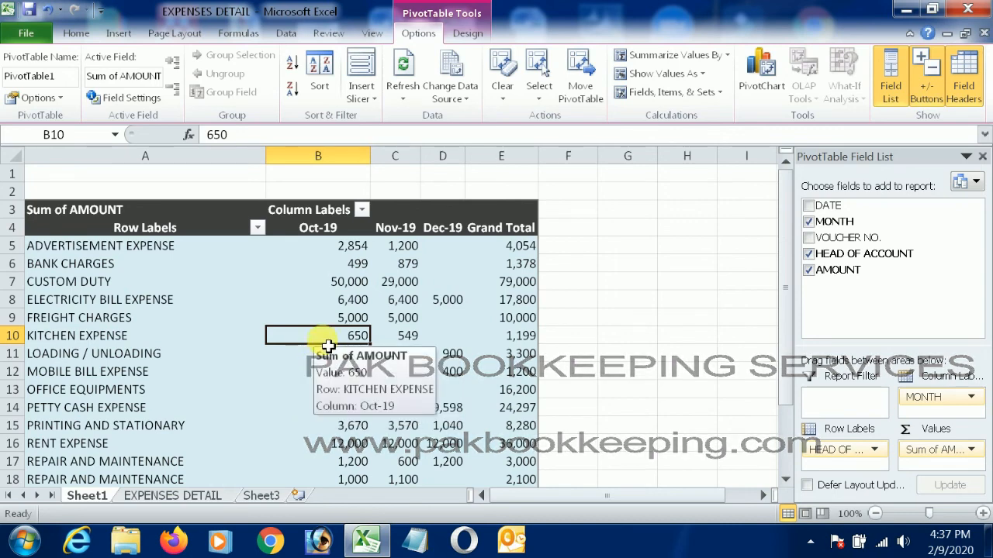